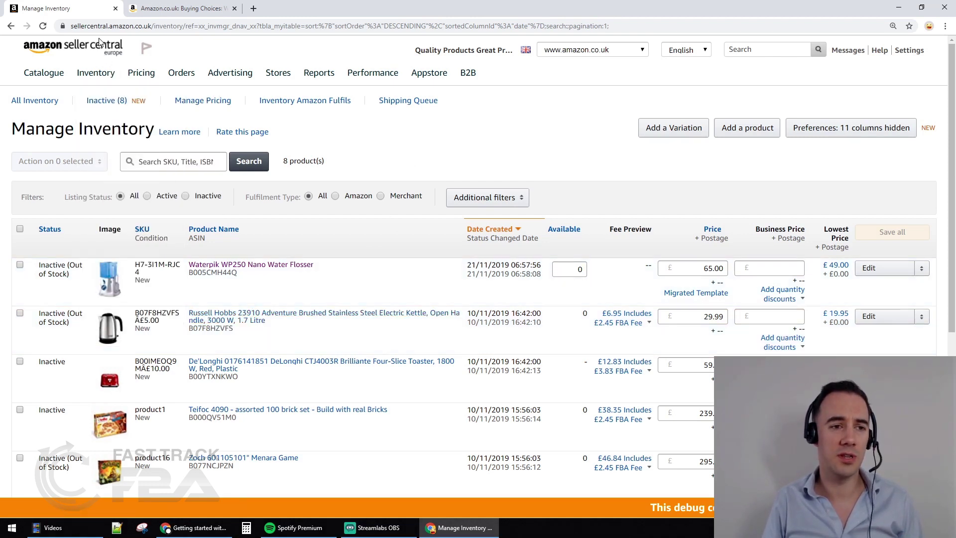
# Reload the Manage Inventory page and look over the product listings
pyautogui.moveTo(96, 74)
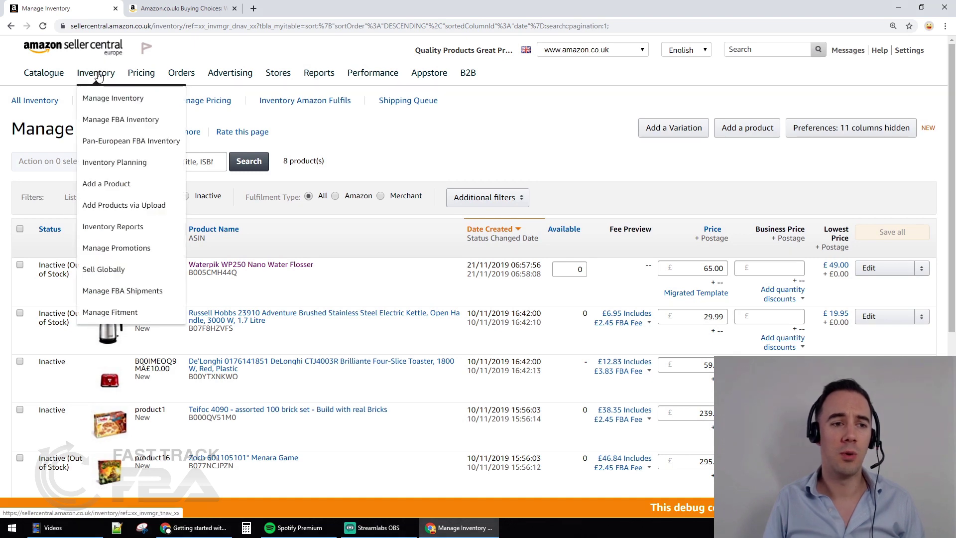
pyautogui.click(113, 99)
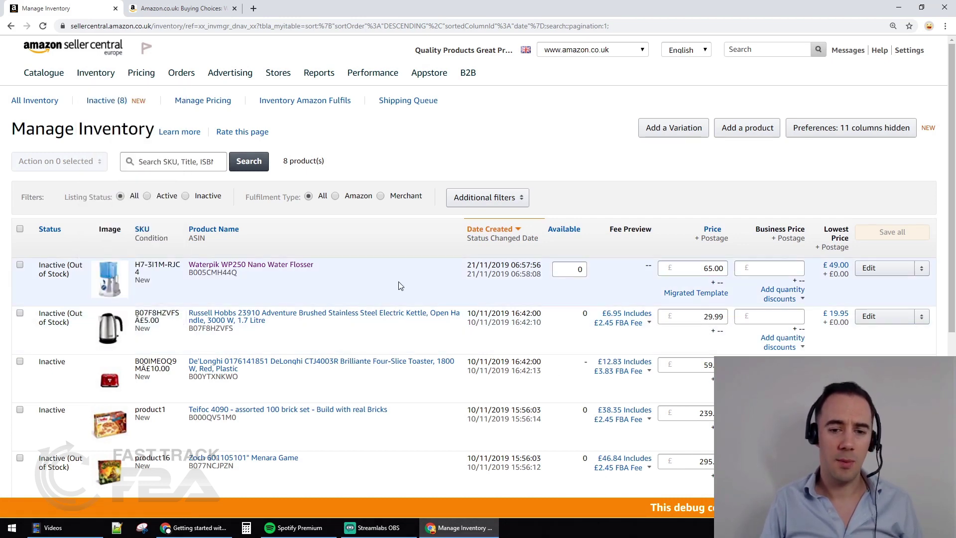
pyautogui.scroll(-1, 197, 360)
pyautogui.scroll(-5, 197, 360)
pyautogui.scroll(6, 197, 361)
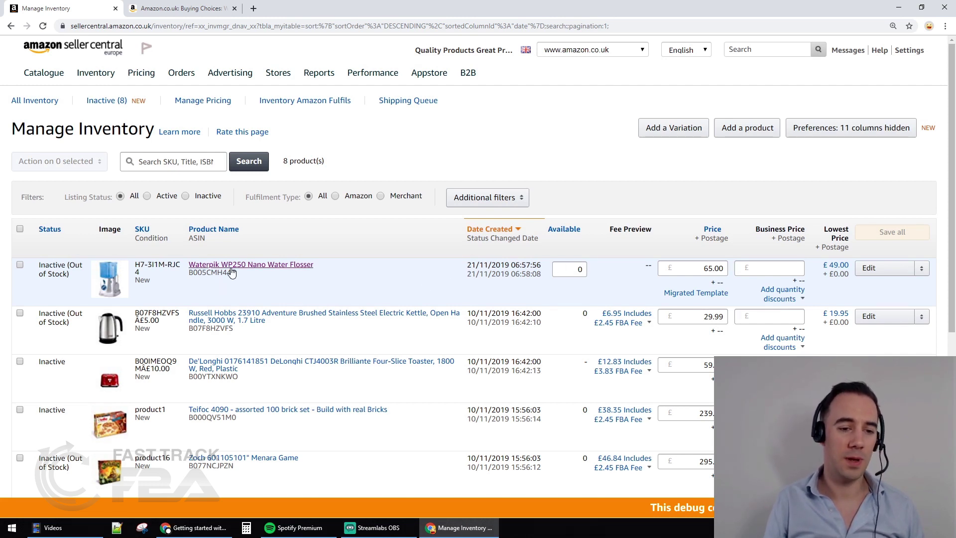
# Select the Waterpik flosser and Russell Hobbs kettle and choose Convert to Fulfilled by Amazon
pyautogui.click(21, 264)
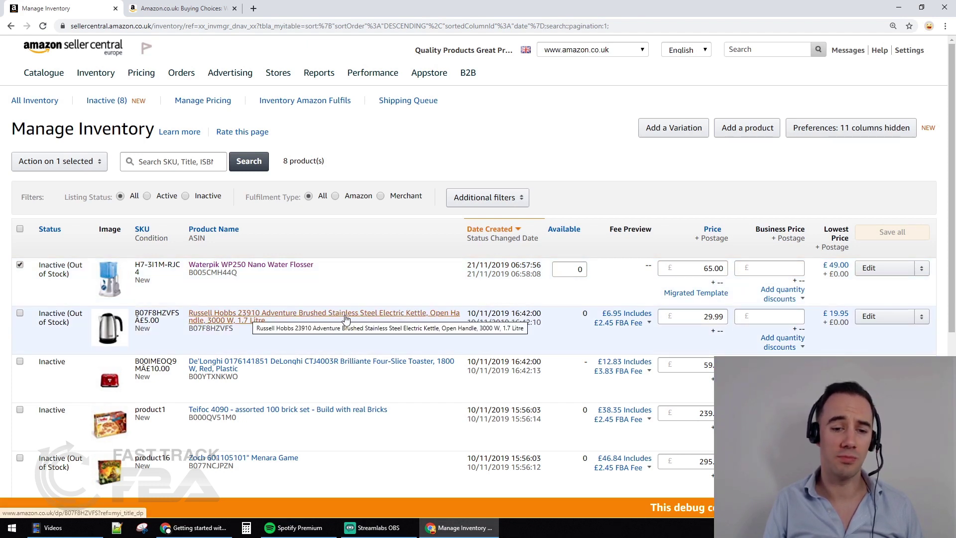
pyautogui.click(20, 312)
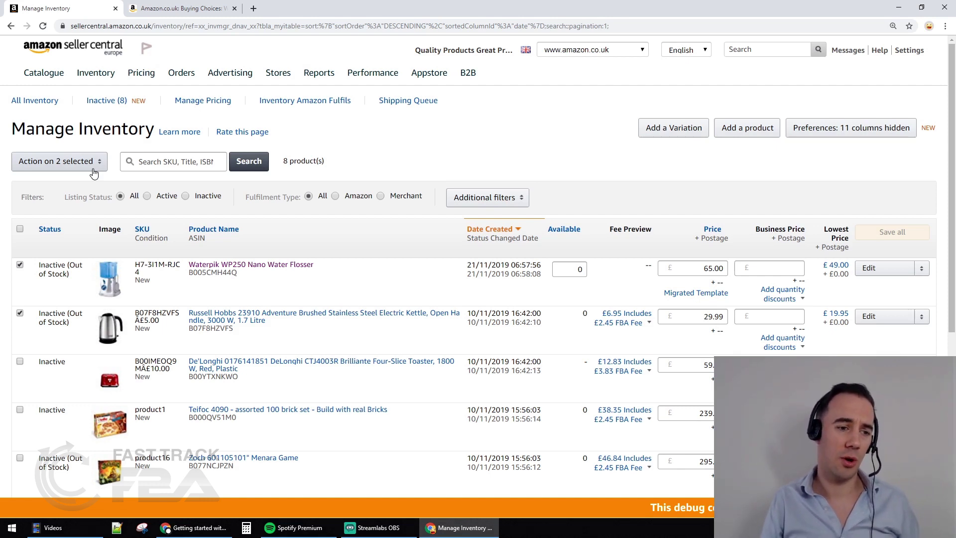
pyautogui.click(94, 169)
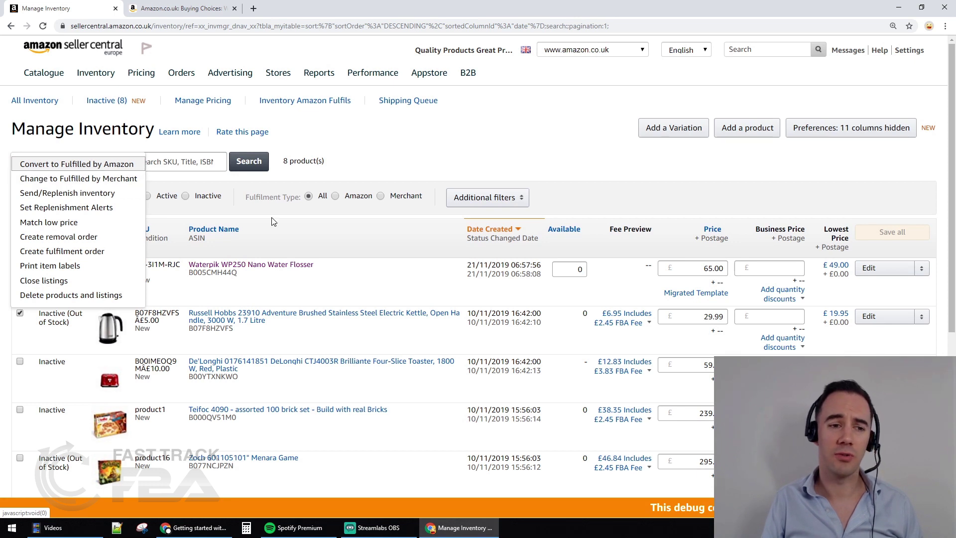
pyautogui.click(92, 167)
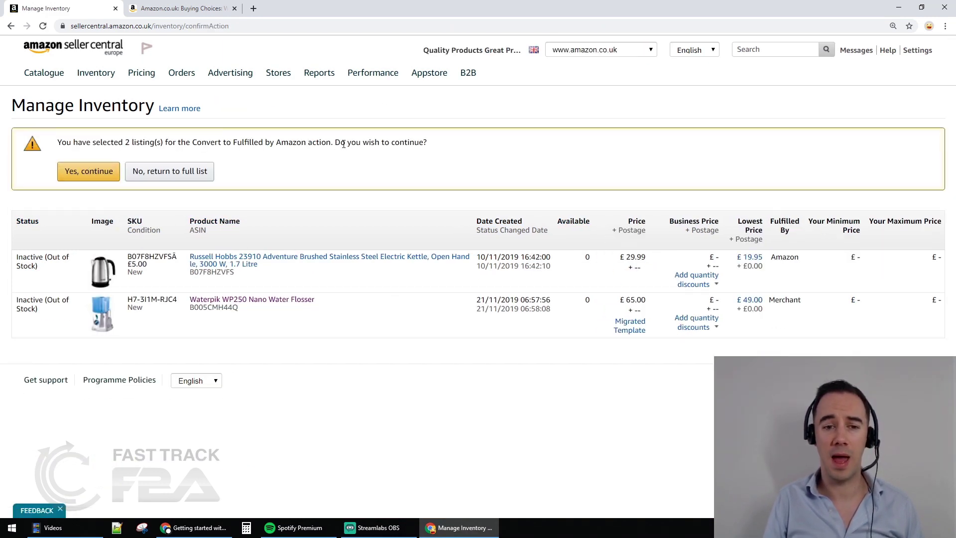
# Confirm converting the two listings with 'Yes, continue'
pyautogui.click(114, 172)
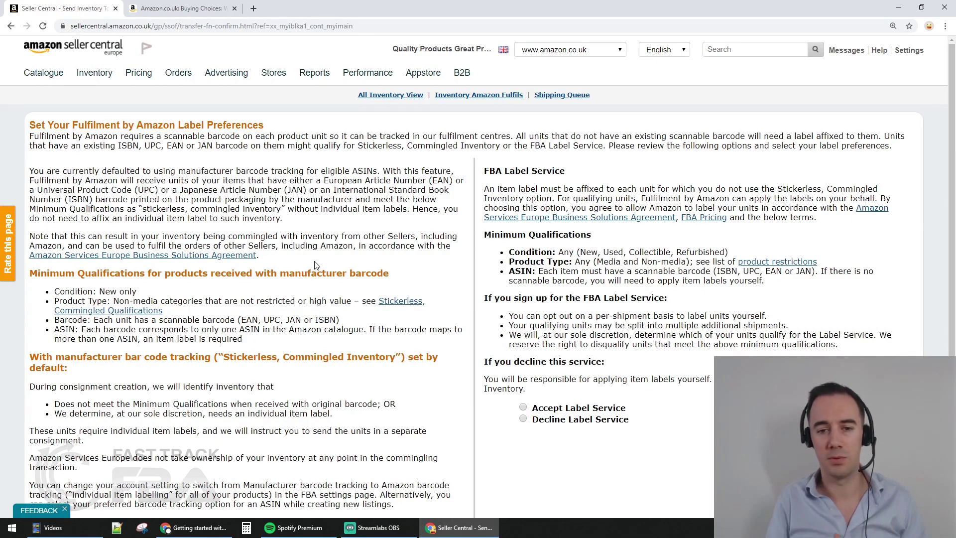
pyautogui.scroll(-1, 315, 264)
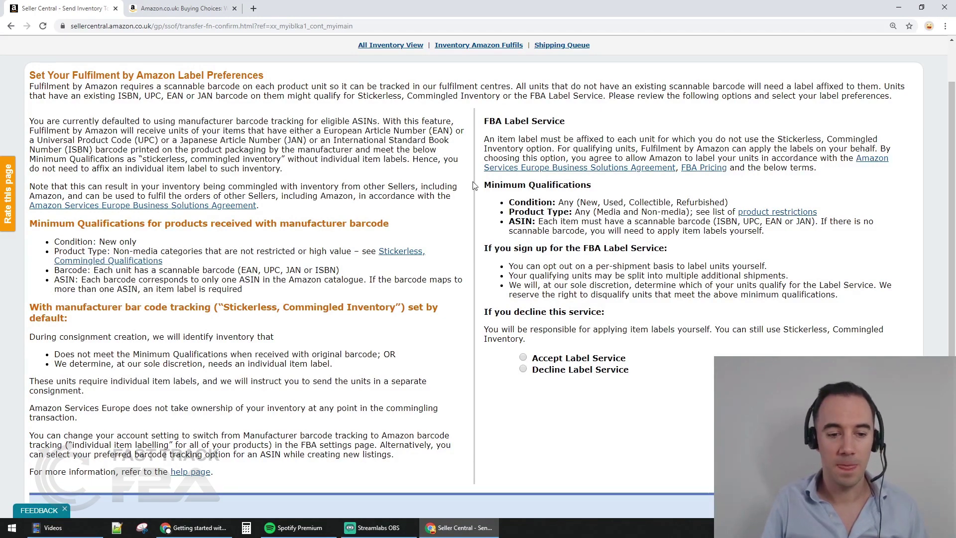
pyautogui.moveTo(498, 140); pyautogui.dragTo(757, 139)
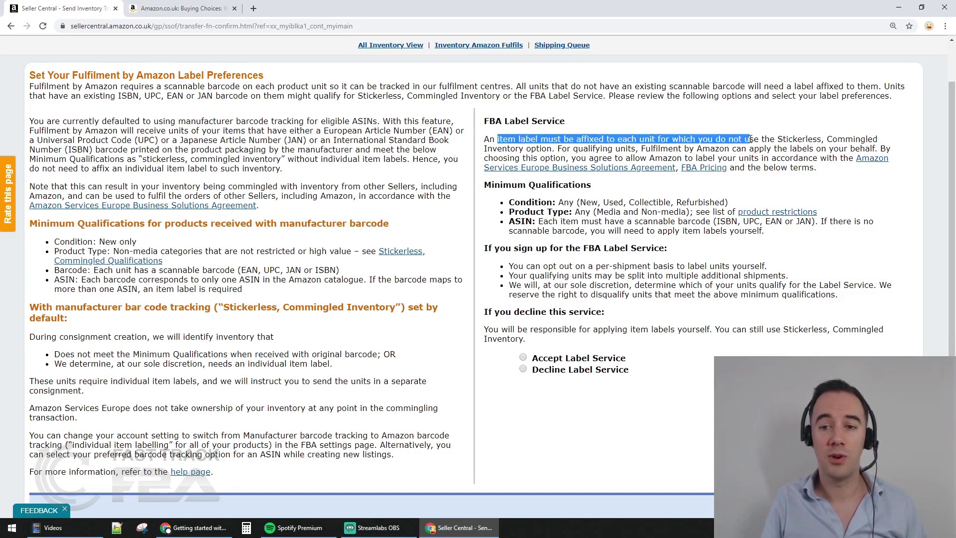
pyautogui.click(758, 139)
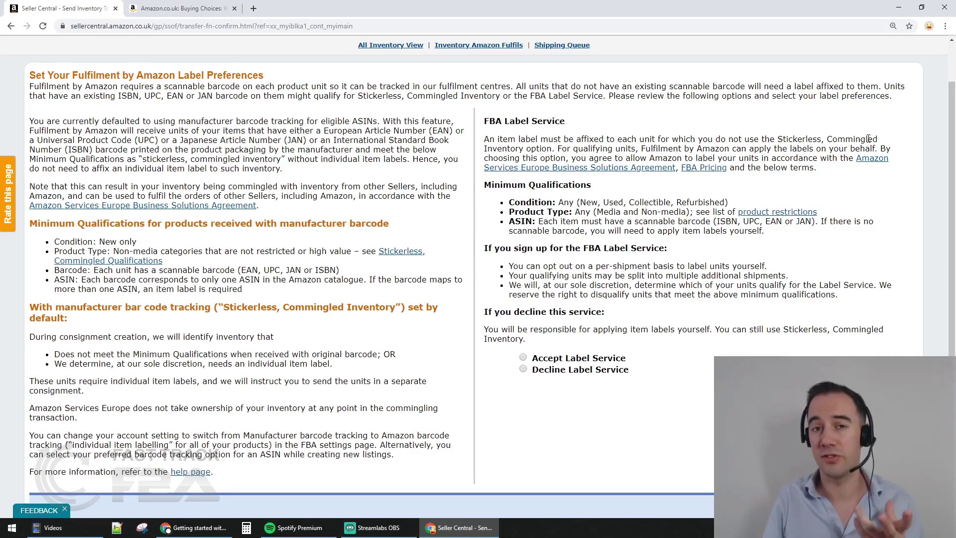
pyautogui.doubleClick(806, 140)
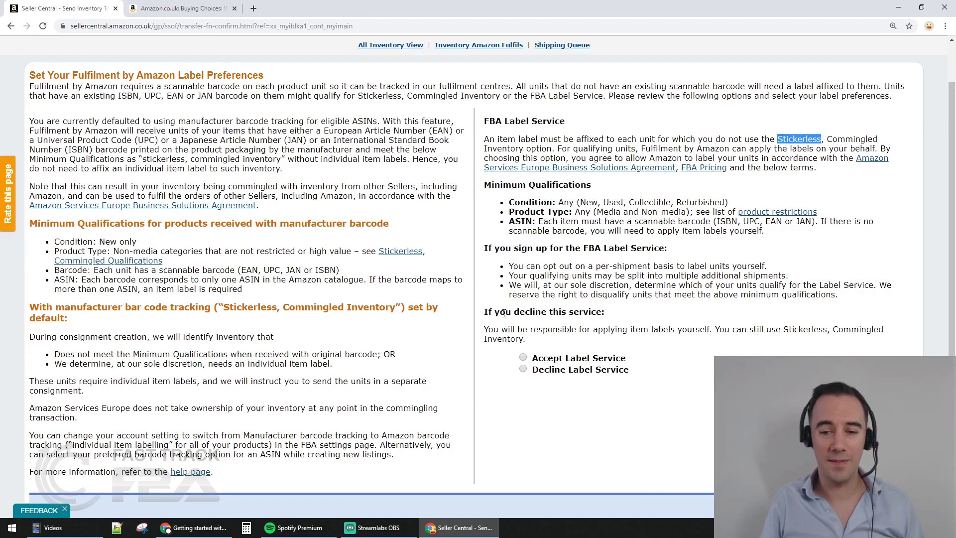
pyautogui.moveTo(493, 329); pyautogui.dragTo(830, 331)
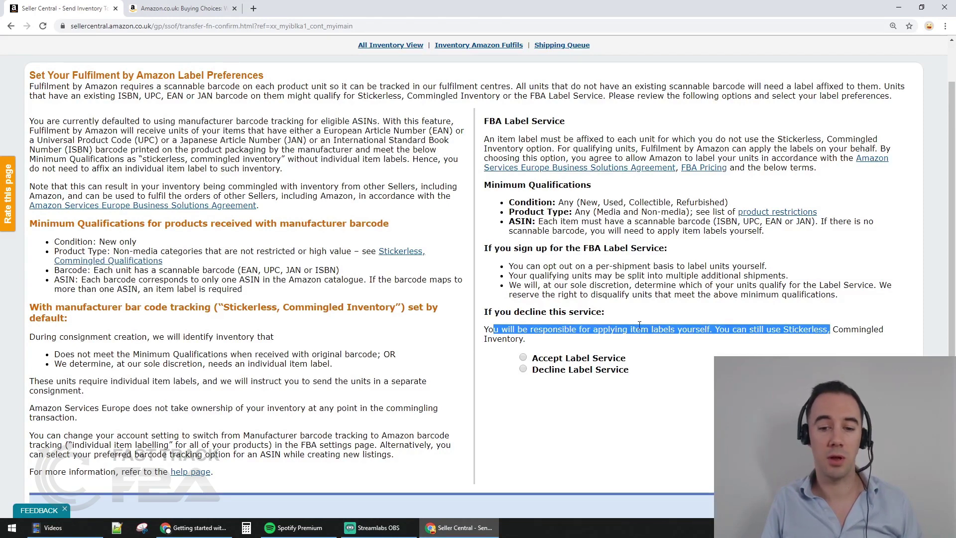
pyautogui.click(640, 325)
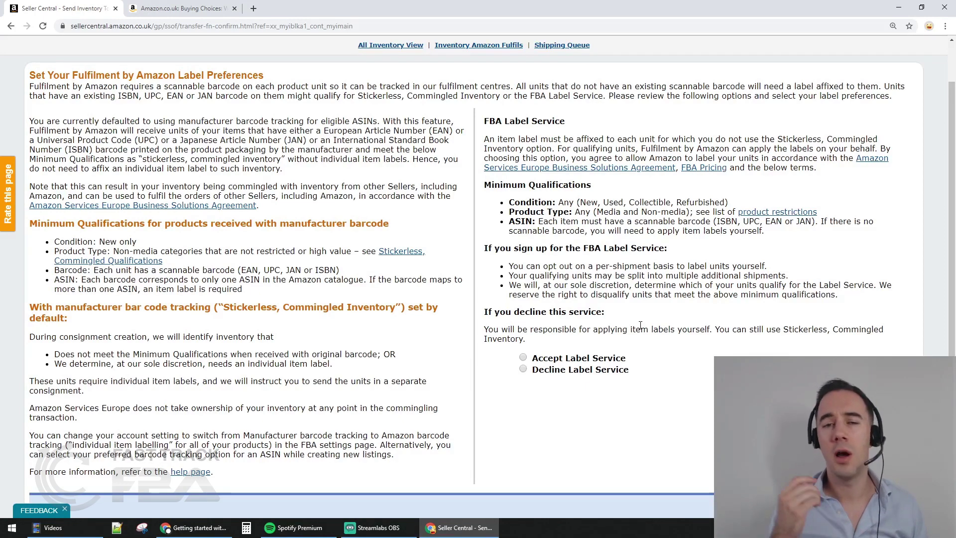
# Choose Decline Label Service, submit it, and confirm the declined selection
pyautogui.click(523, 371)
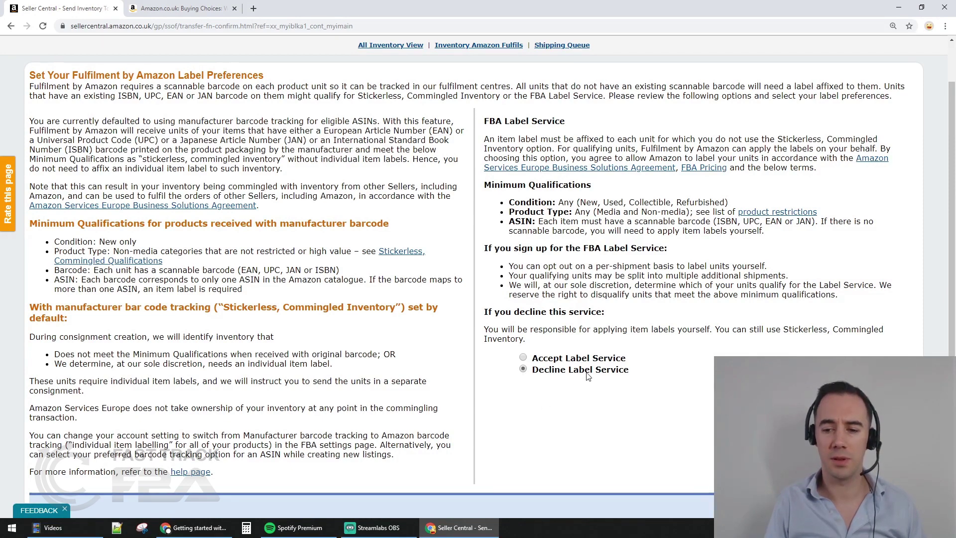
pyautogui.scroll(-1, 607, 373)
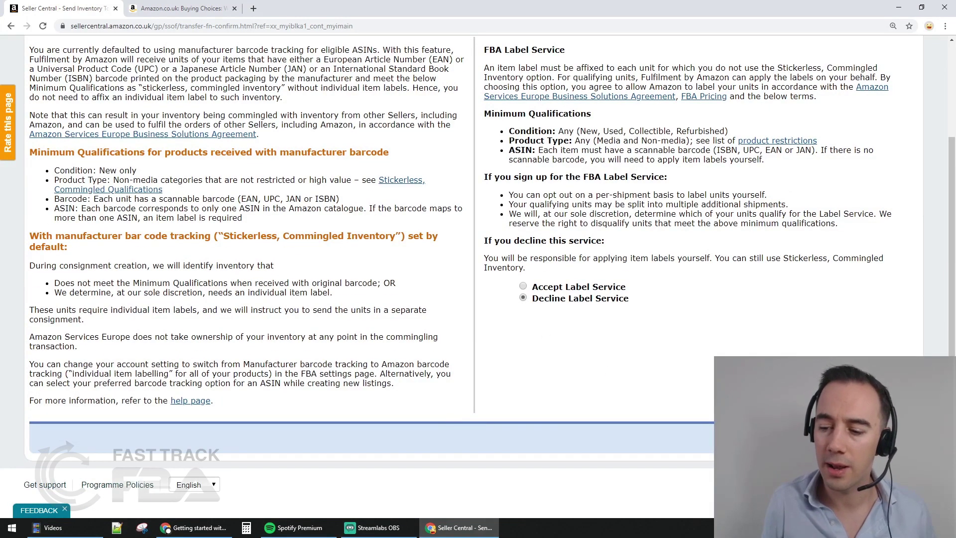
pyautogui.click(877, 438)
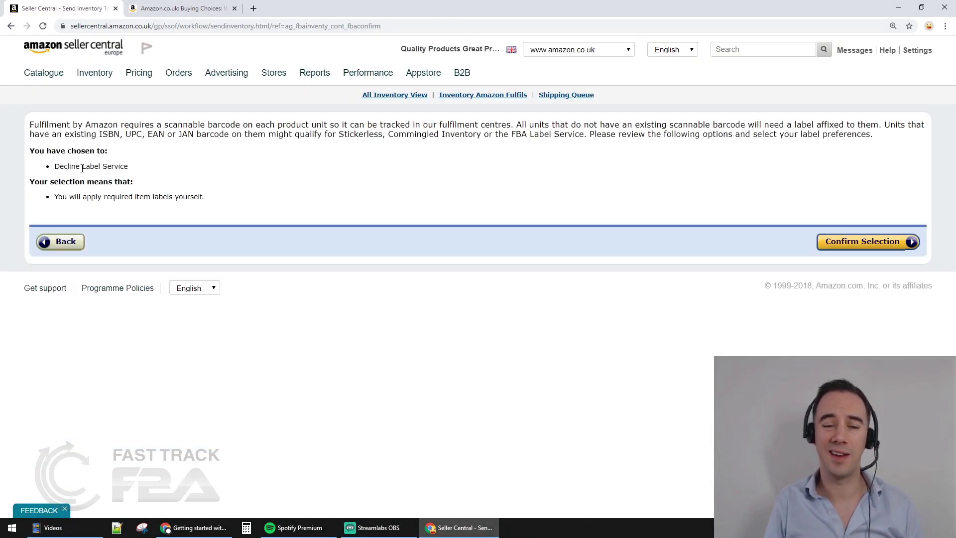
pyautogui.moveTo(69, 197); pyautogui.dragTo(177, 199)
pyautogui.click(179, 199)
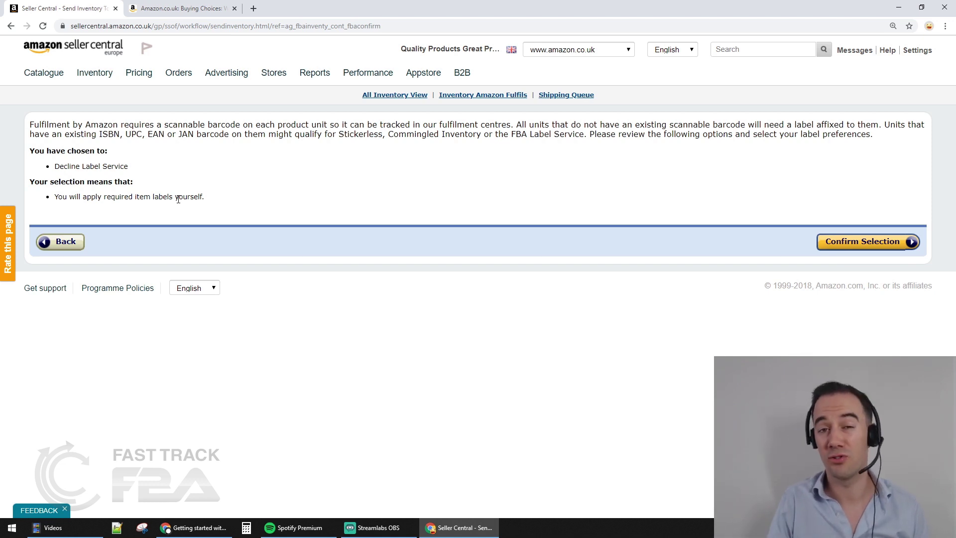
pyautogui.click(841, 248)
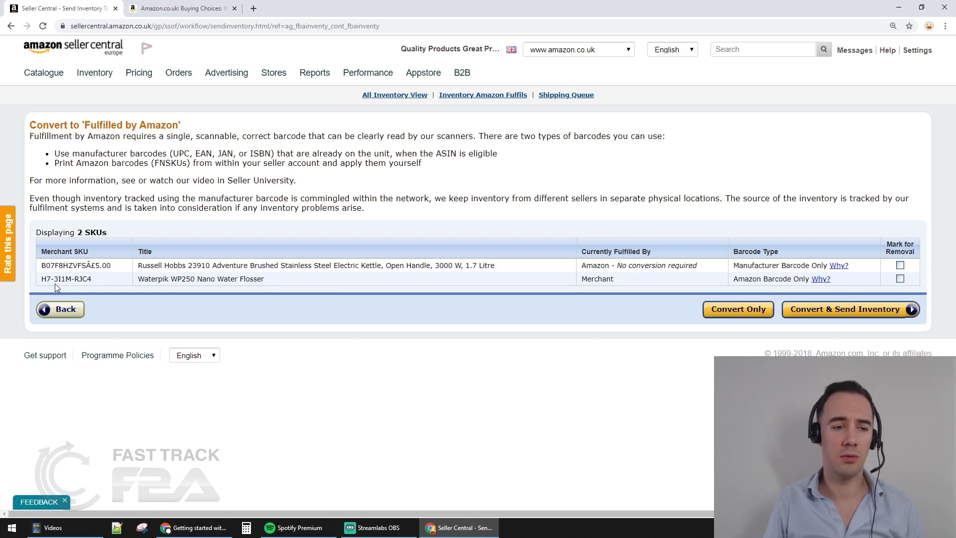
# Review the flosser and kettle fulfilment status, then select Convert Only
pyautogui.moveTo(58, 278); pyautogui.dragTo(80, 279)
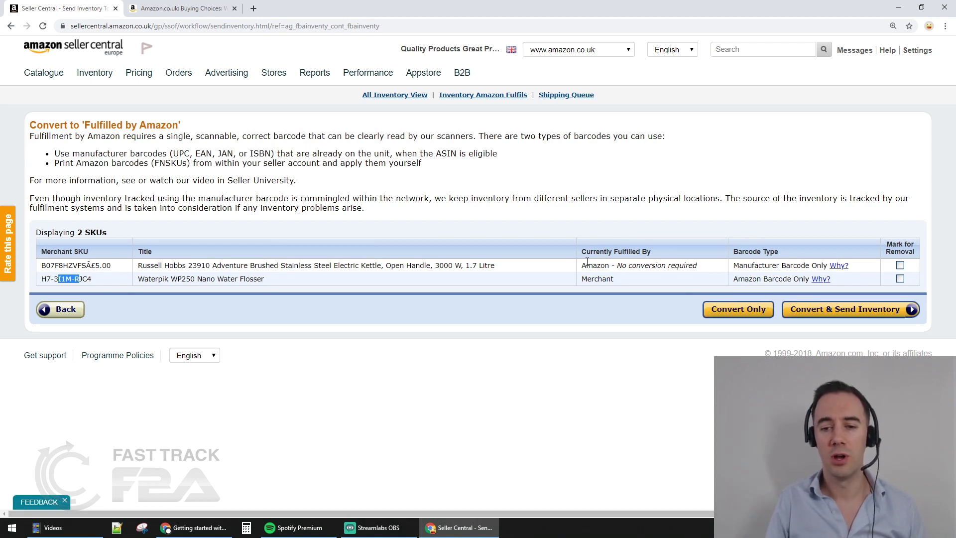
pyautogui.moveTo(594, 266); pyautogui.dragTo(659, 268)
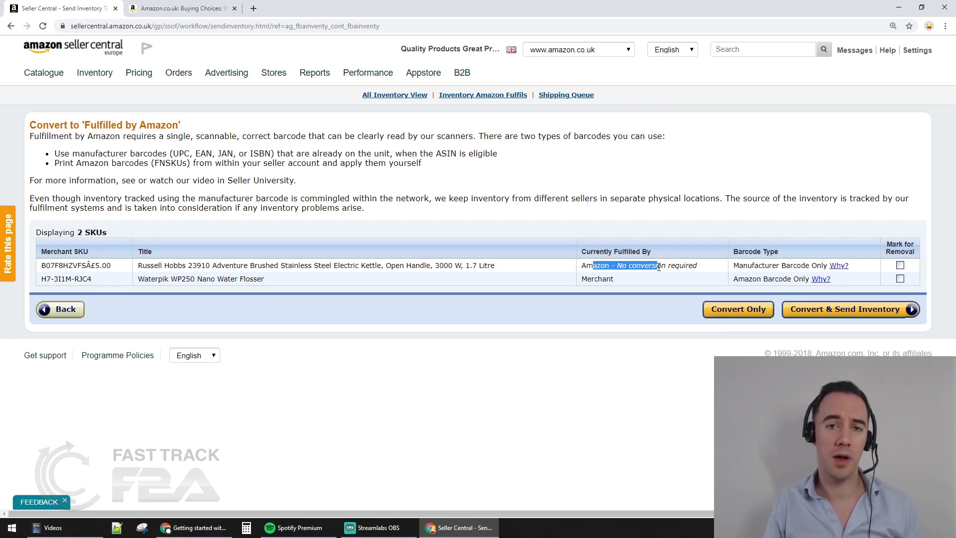
pyautogui.click(603, 279)
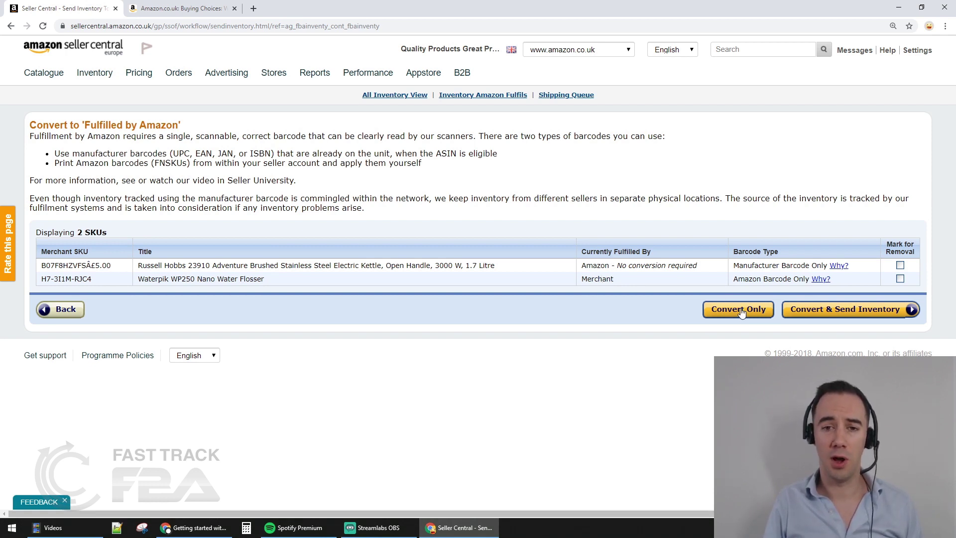
pyautogui.click(741, 310)
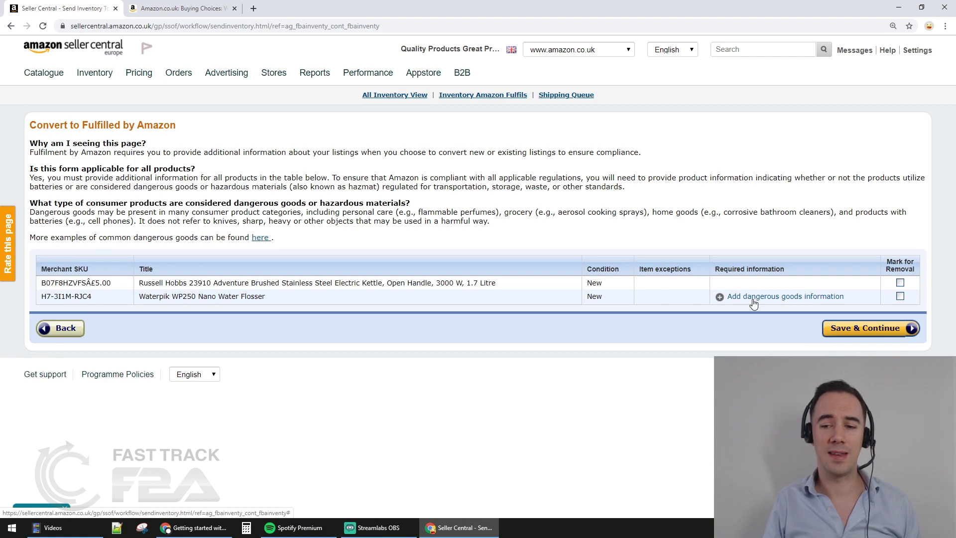
# Declare the Waterpik flosser not a dangerous good with no batteries, then Save & Continue
pyautogui.click(754, 297)
pyautogui.scroll(-3, 477, 289)
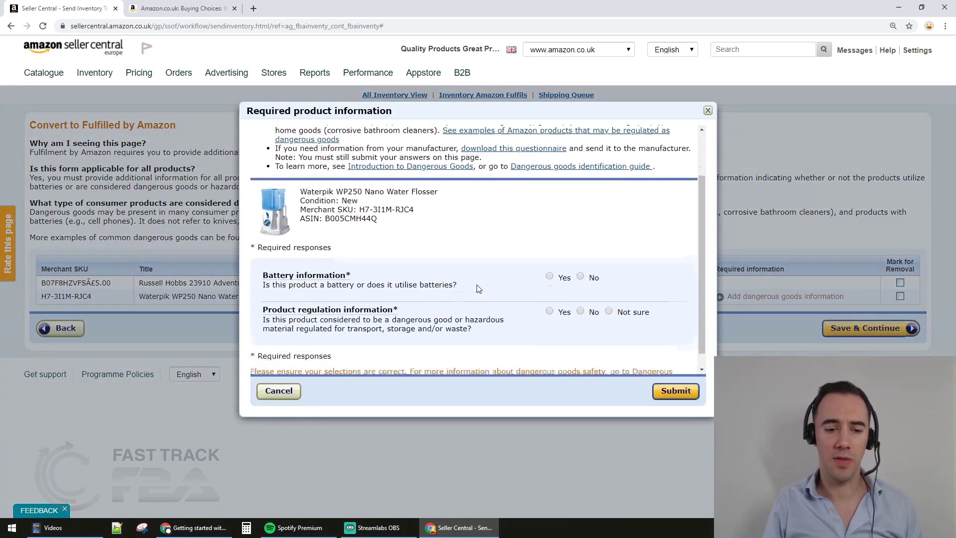
pyautogui.scroll(3, 476, 287)
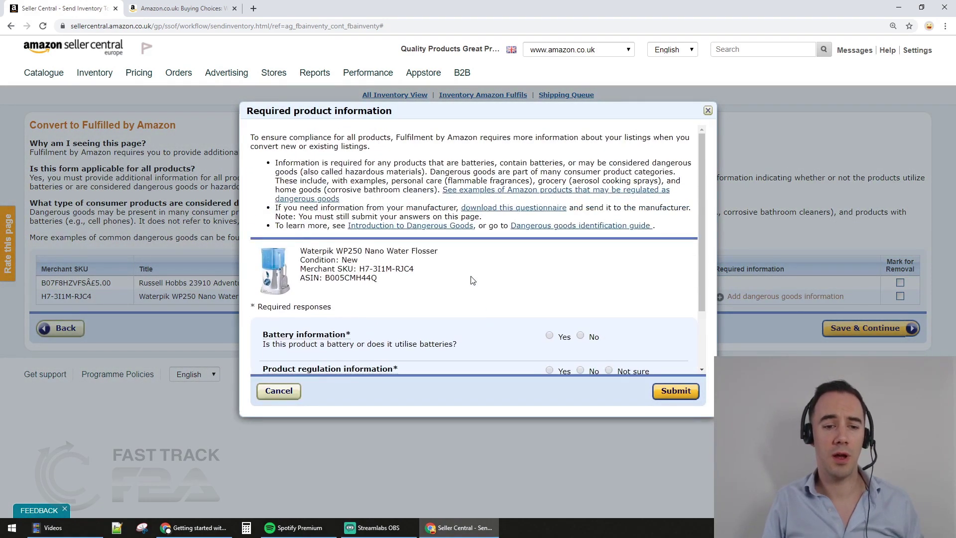
pyautogui.scroll(-2, 472, 280)
pyautogui.scroll(1, 470, 282)
pyautogui.scroll(-1, 471, 282)
pyautogui.scroll(1, 533, 307)
pyautogui.scroll(1, 535, 307)
pyautogui.click(580, 345)
pyautogui.click(580, 311)
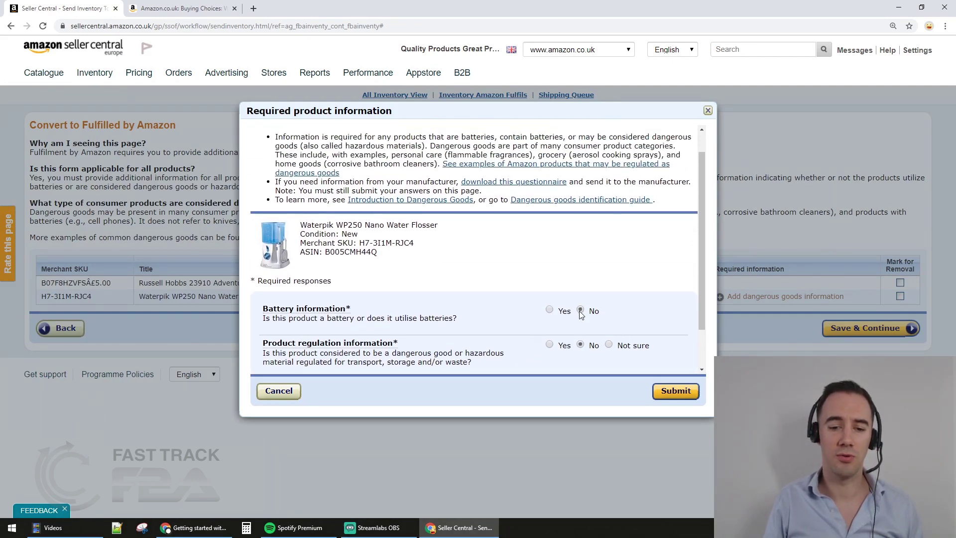
pyautogui.click(676, 392)
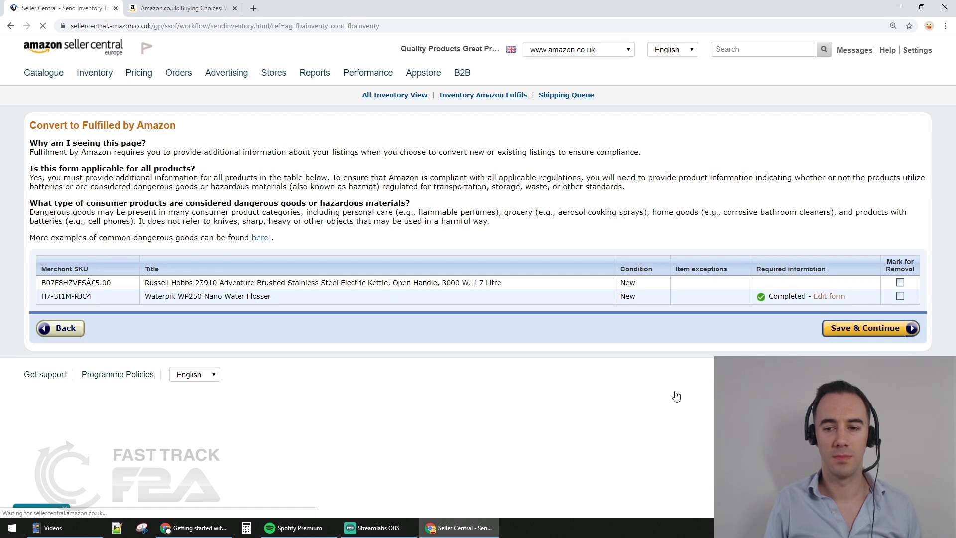
pyautogui.click(861, 330)
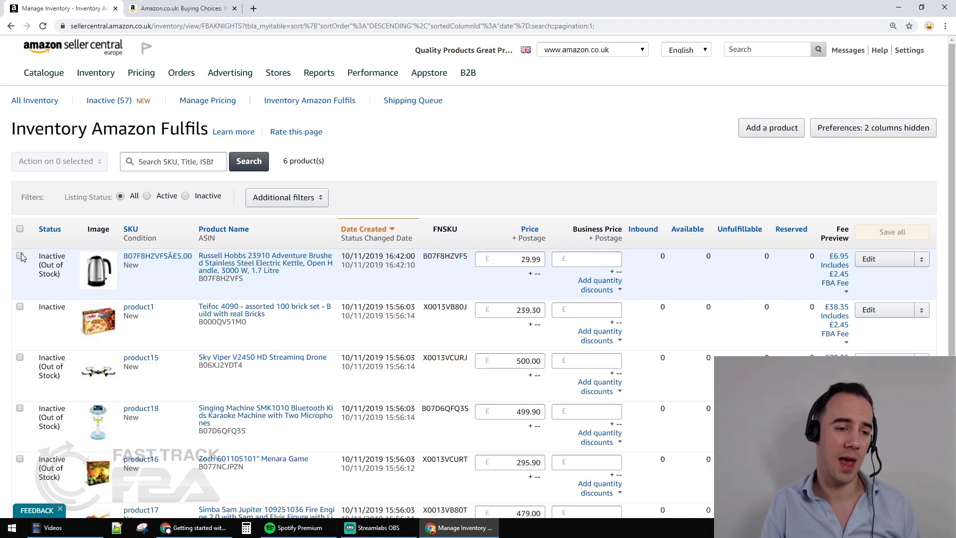
# Switch from the Amazon-fulfilled list to the full Manage Inventory list
pyautogui.click(20, 256)
pyautogui.scroll(-1, 232, 276)
pyautogui.scroll(-2, 232, 277)
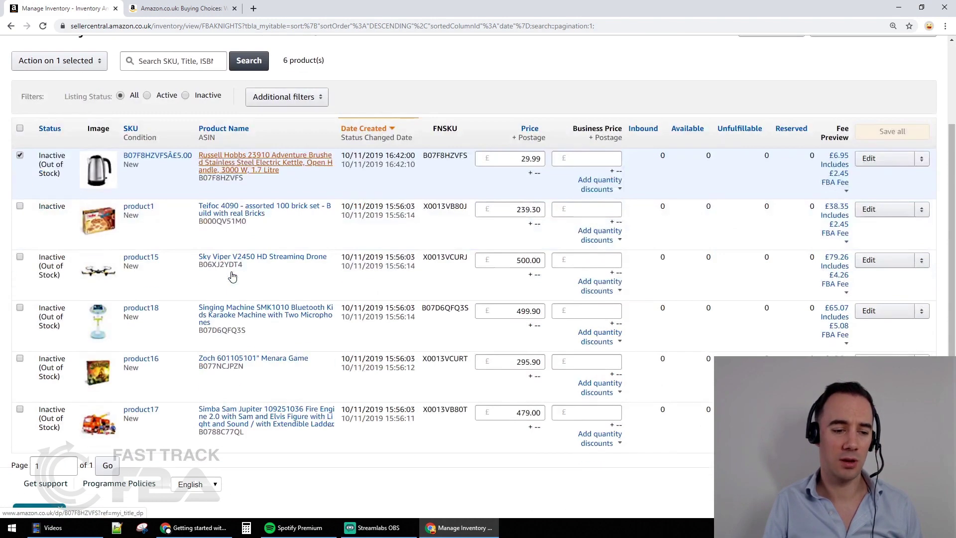
pyautogui.scroll(2, 240, 332)
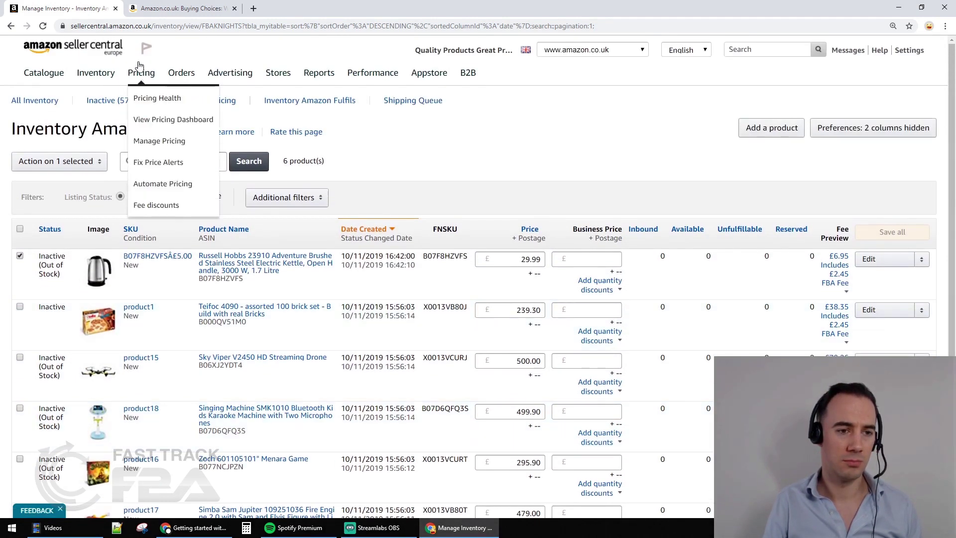
pyautogui.moveTo(95, 73)
pyautogui.click(101, 98)
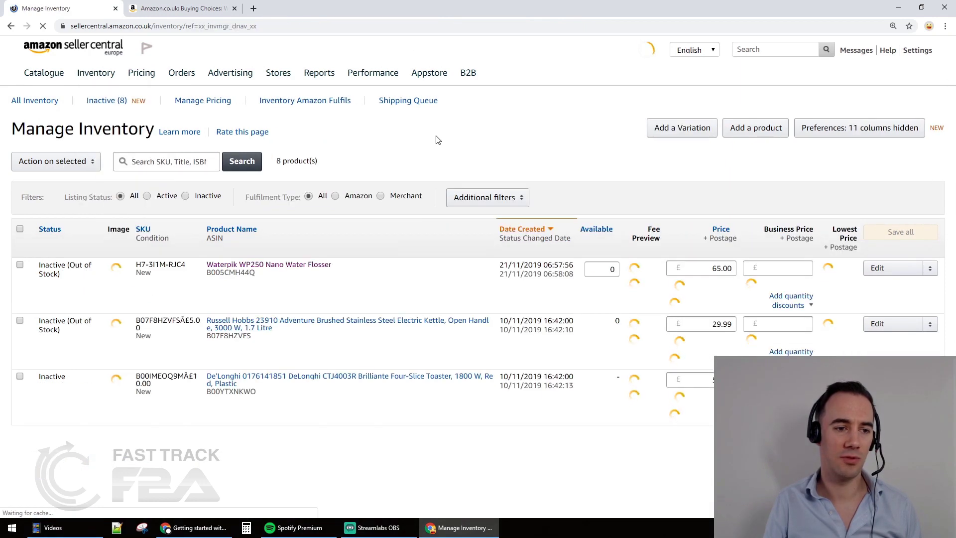
# Tick the kettle and Waterpik flosser rows and open 'Action on 2 selected'
pyautogui.click(20, 313)
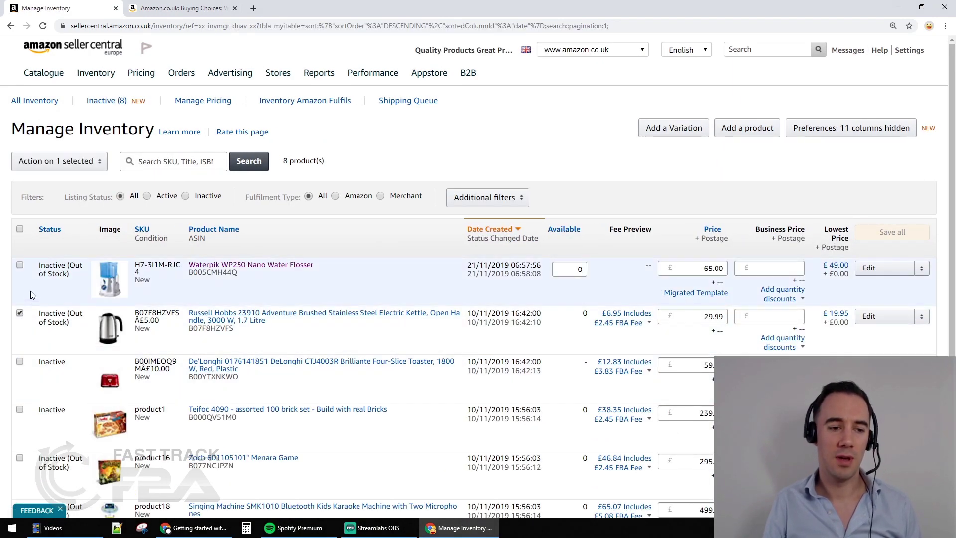
pyautogui.click(20, 264)
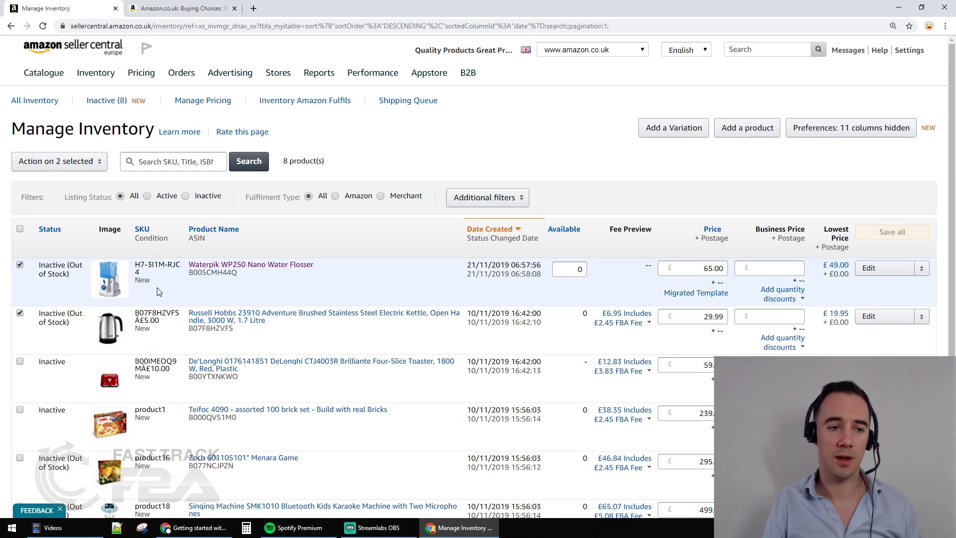
pyautogui.click(41, 162)
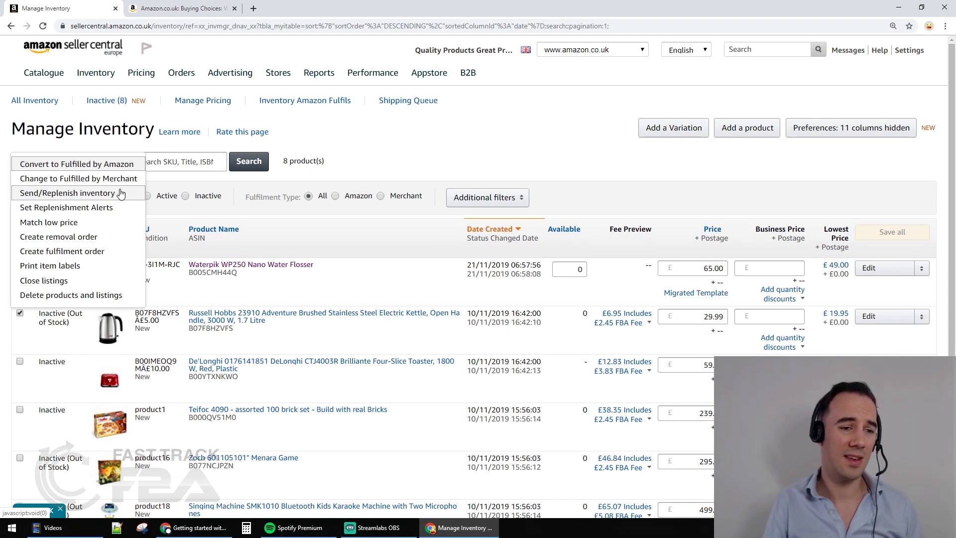
# Choose Send/Replenish inventory for both products and confirm with 'Yes, continue'
pyautogui.click(119, 195)
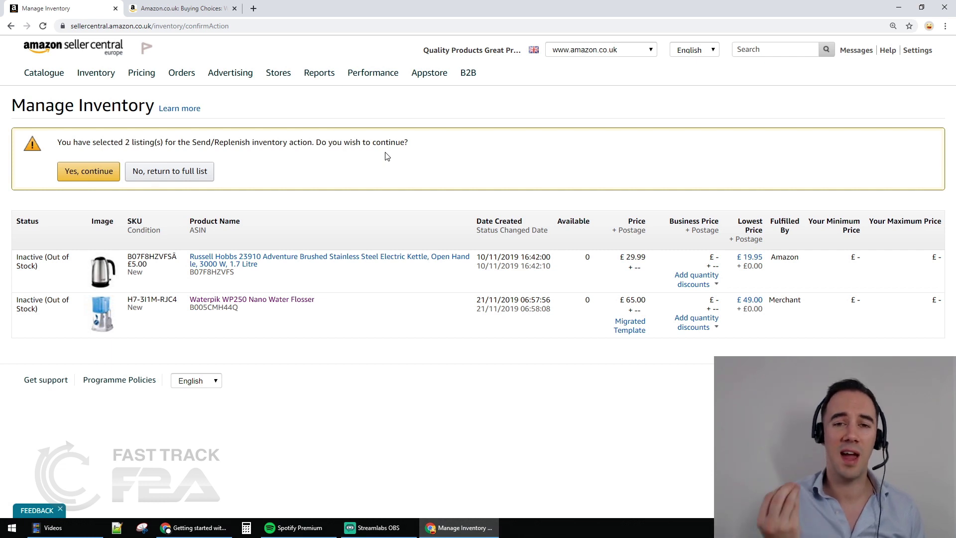
pyautogui.click(87, 169)
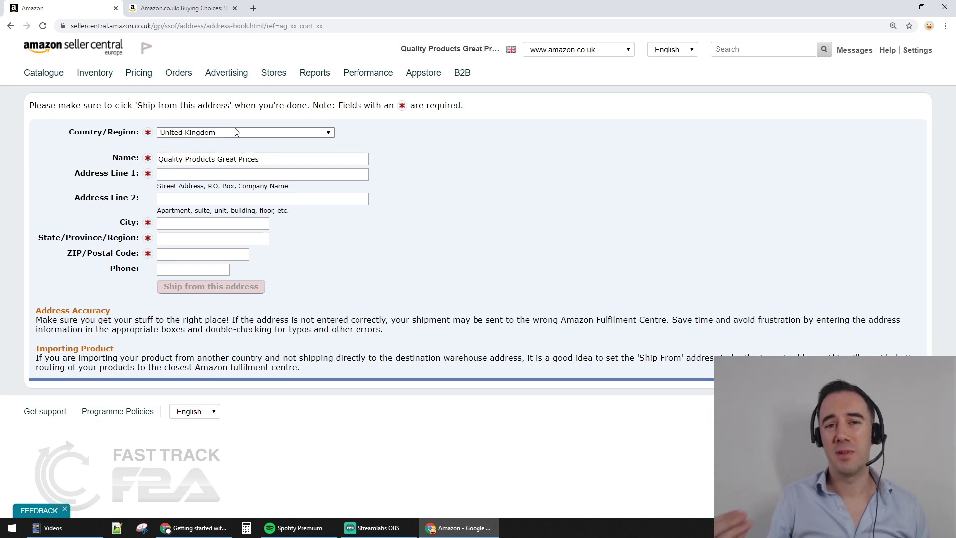
# Fill in the ship-from street address line and city
pyautogui.click(203, 173)
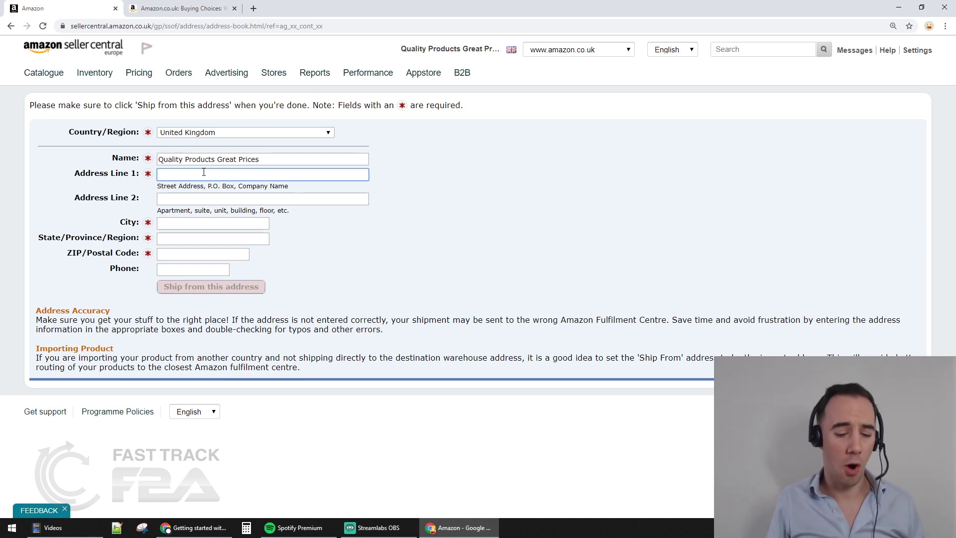
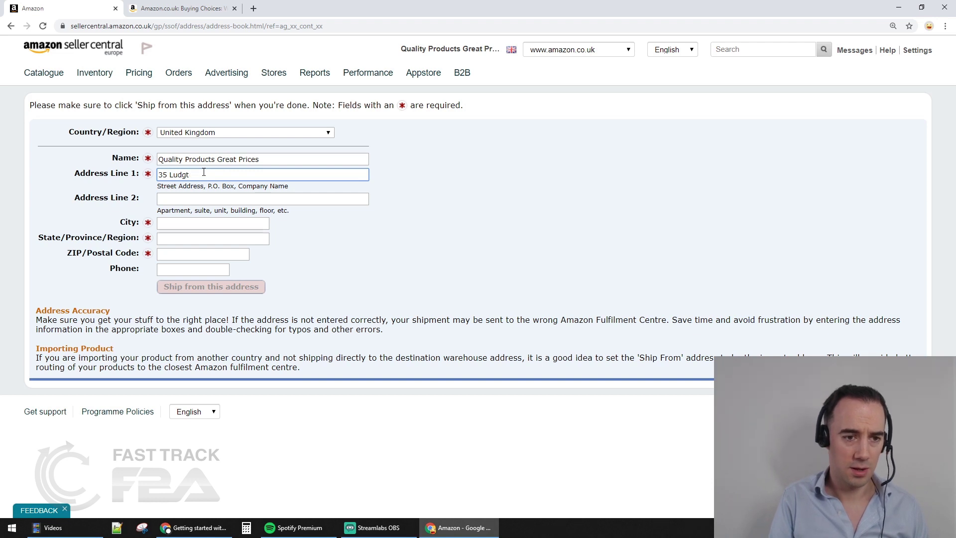
pyautogui.press('Tab')
pyautogui.press('Tab')
pyautogui.write('London')
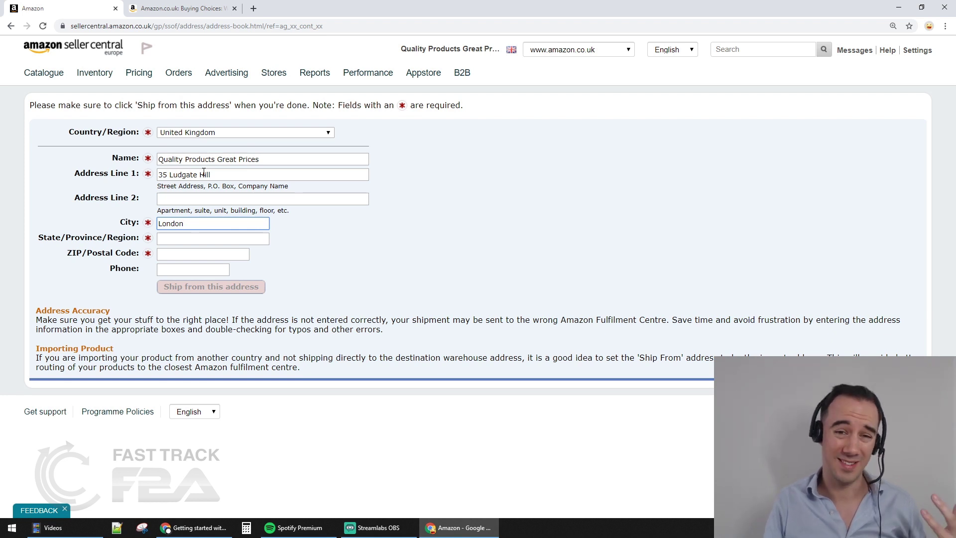
# Add the region and postcode, leave phone blank, and save the ship-from address
pyautogui.press('Tab')
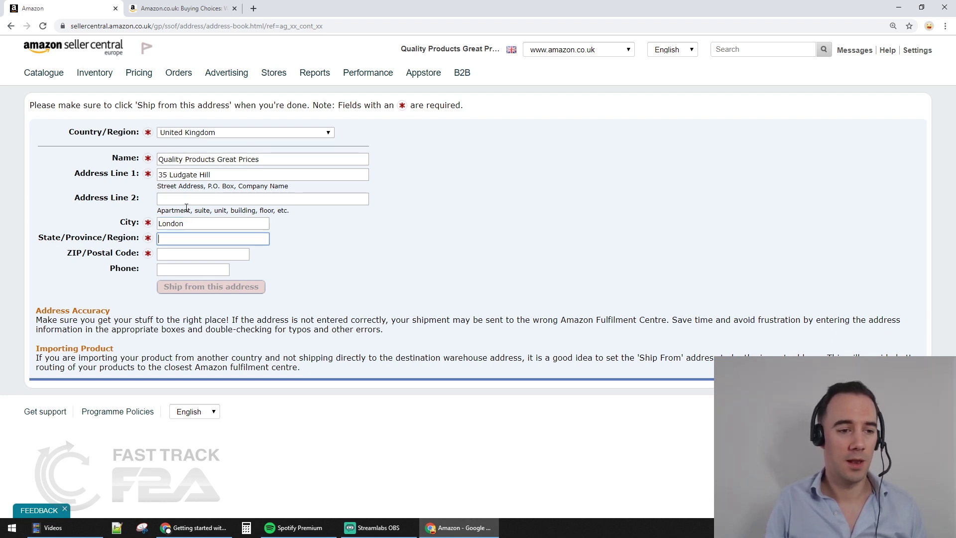
pyautogui.write('London')
pyautogui.press('Tab')
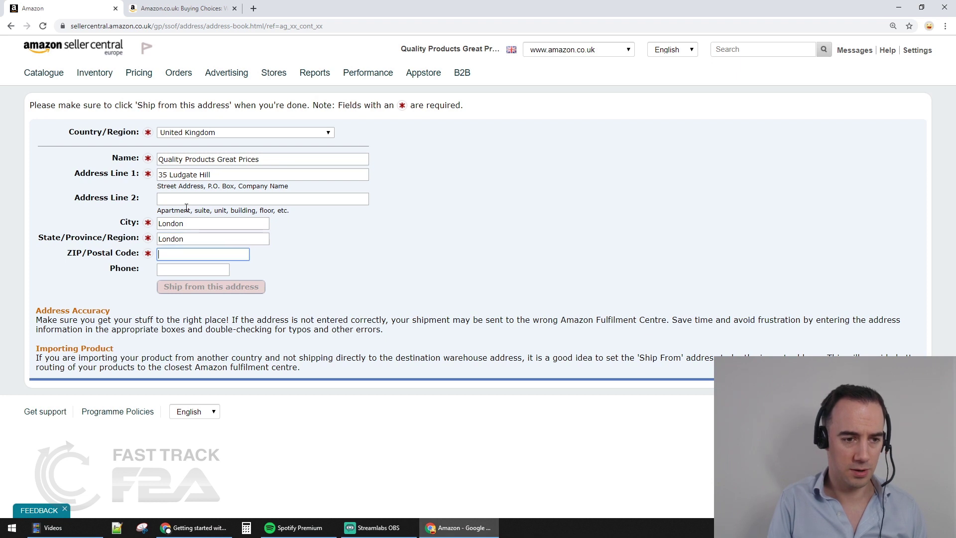
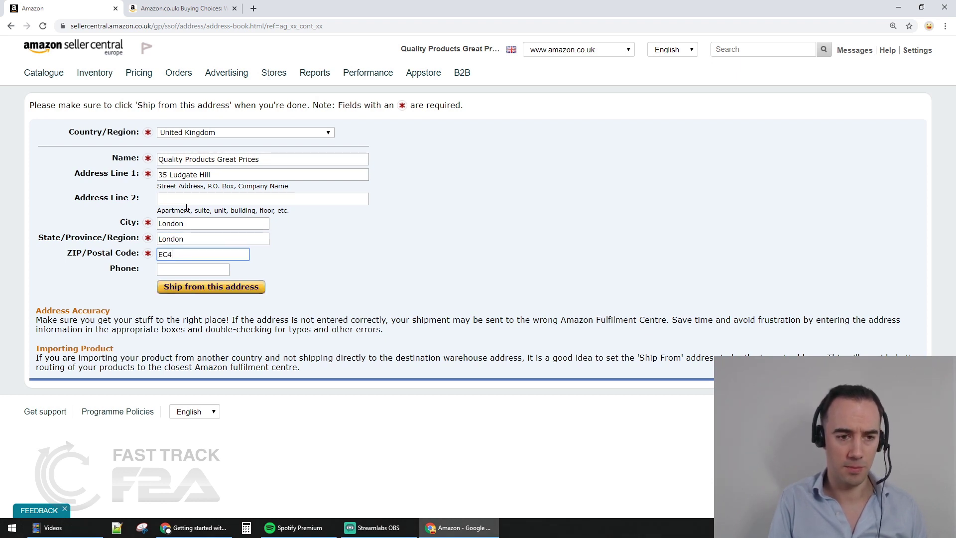
pyautogui.press('Tab')
pyautogui.click(413, 241)
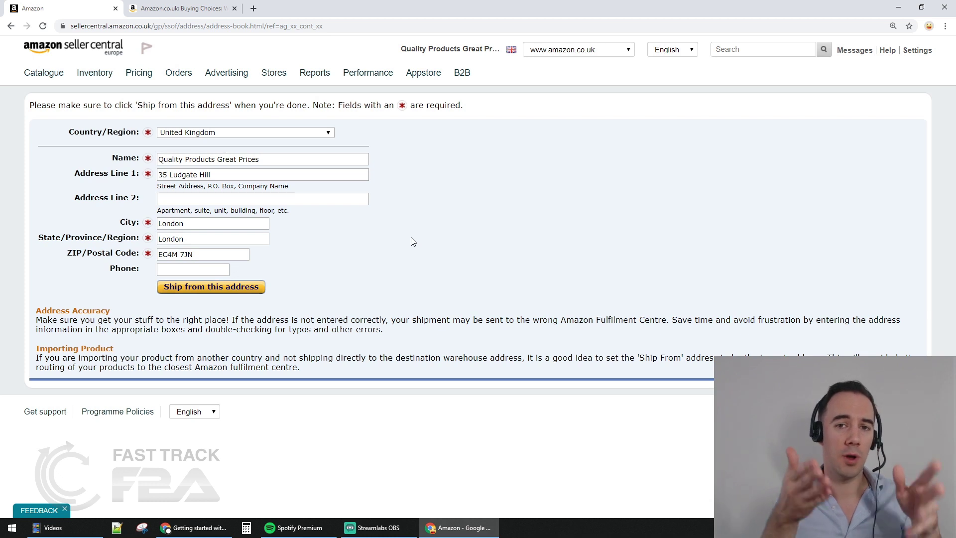
pyautogui.click(257, 289)
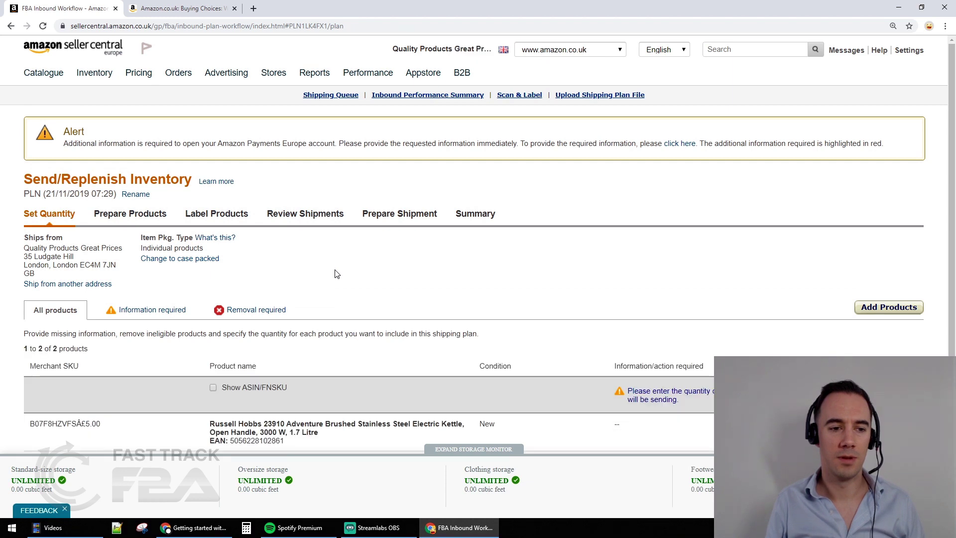
# Apply 2 units to all products, change the kettle to 1, then proceed to Prepare Products
pyautogui.scroll(-2, 334, 273)
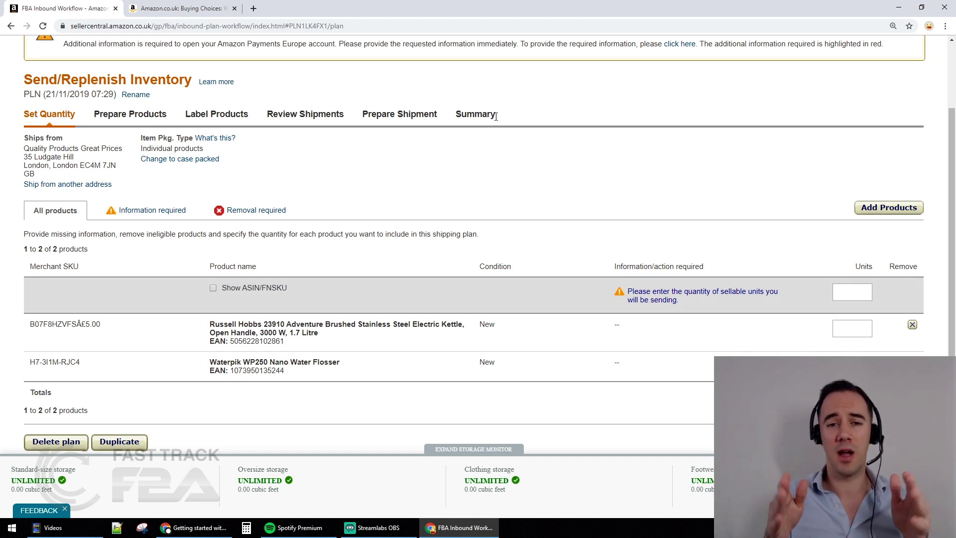
pyautogui.scroll(-1, 496, 116)
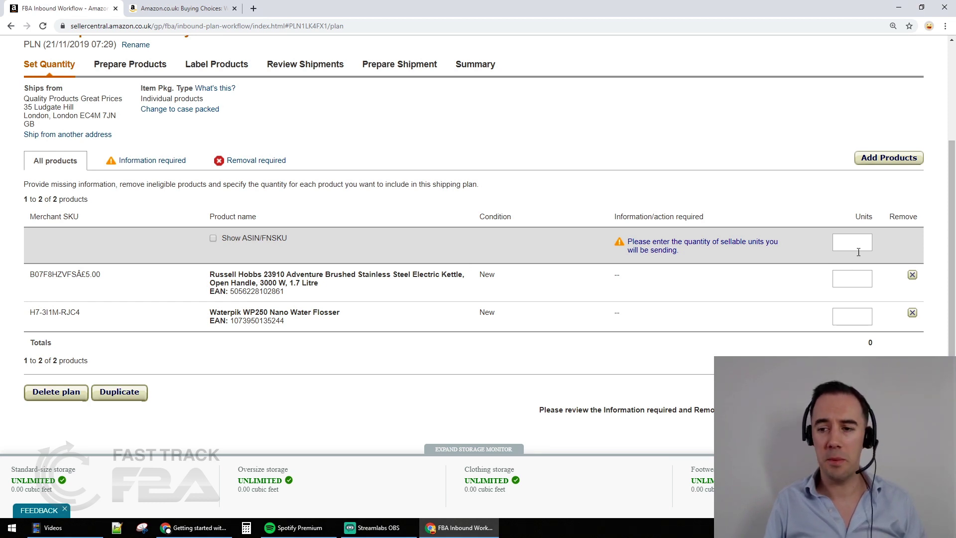
pyautogui.click(860, 277)
pyautogui.click(850, 243)
pyautogui.write('2')
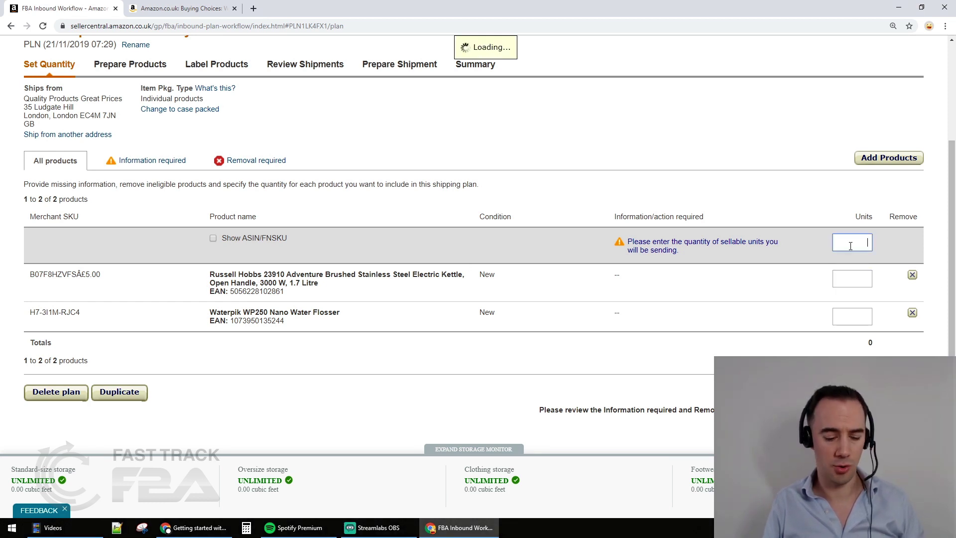
pyautogui.doubleClick(854, 272)
pyautogui.write('1')
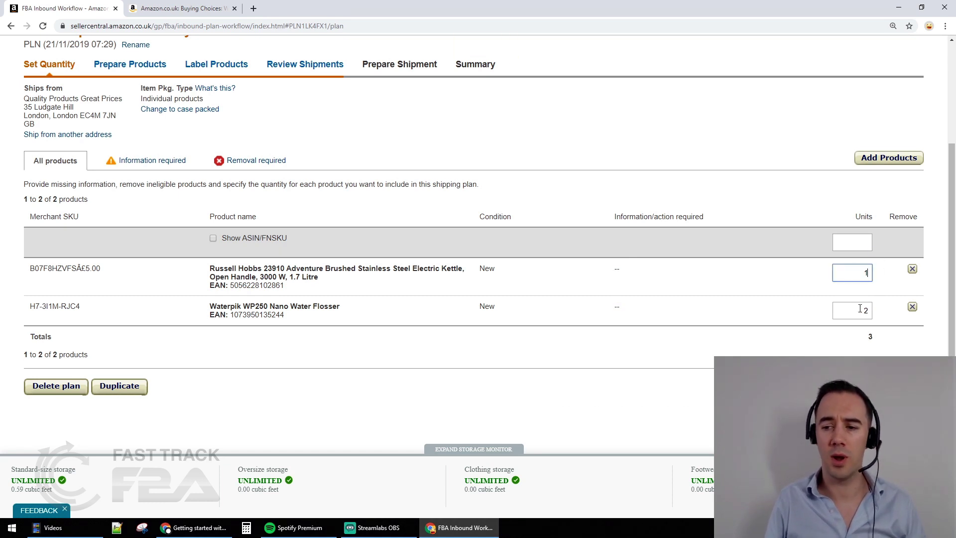
pyautogui.click(870, 310)
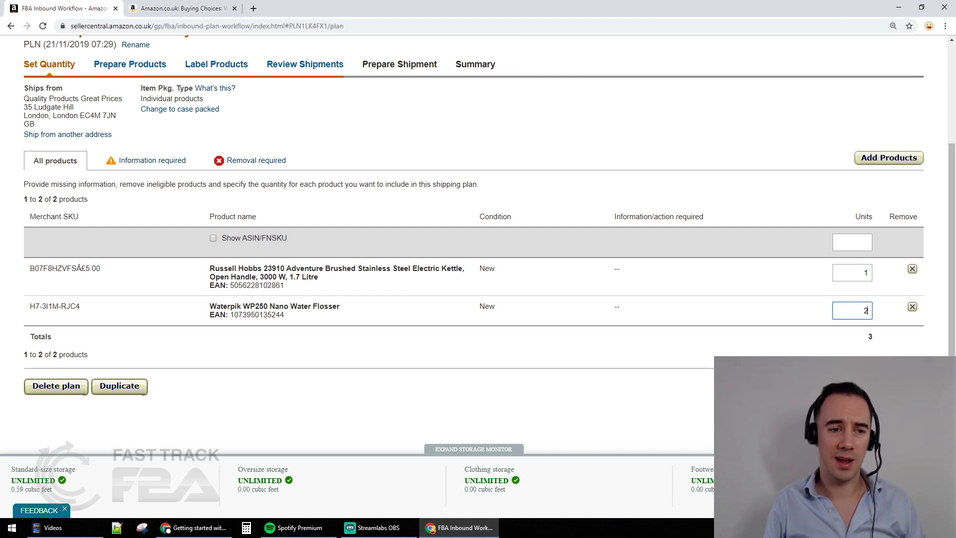
pyautogui.click(898, 386)
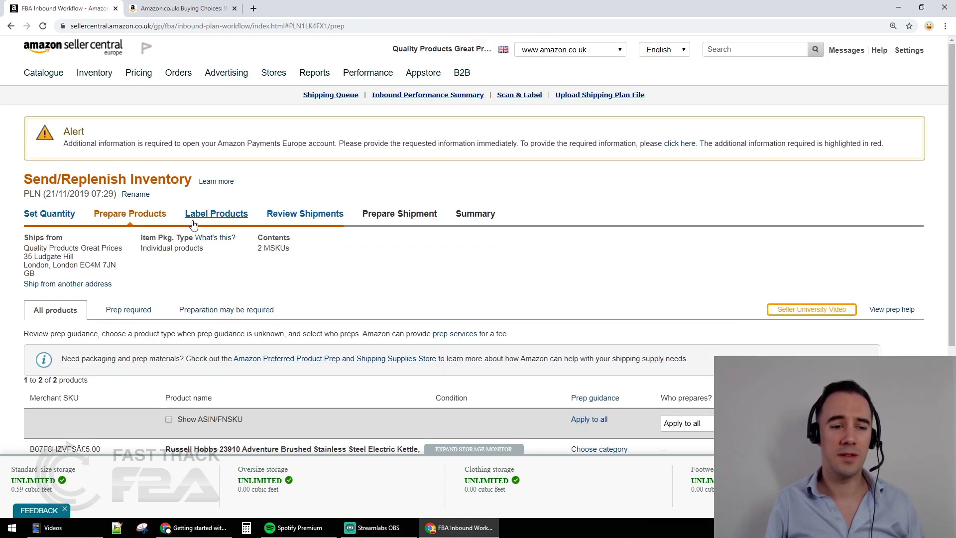
# Set Who prepares? to Seller for all products using the Apply to all dropdown
pyautogui.scroll(-2, 385, 201)
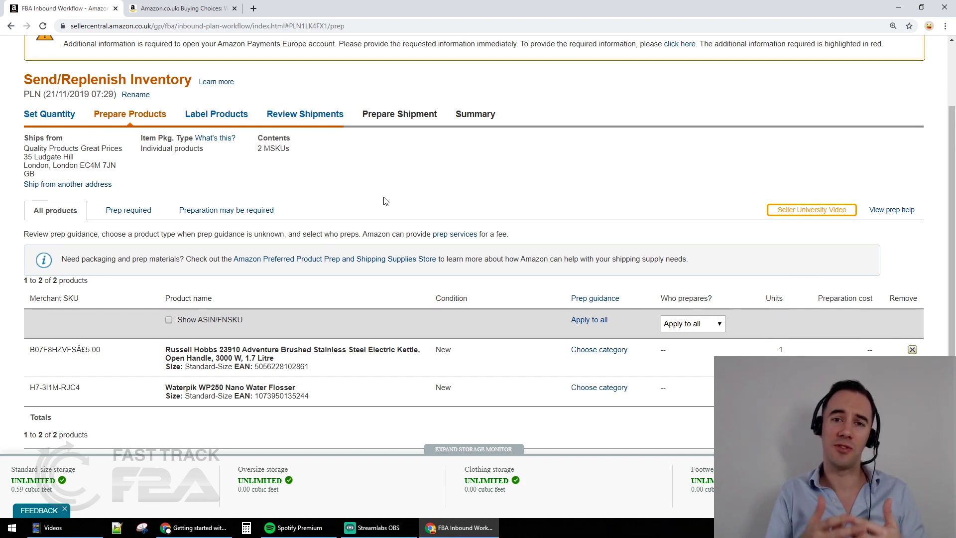
pyautogui.scroll(-3, 384, 201)
pyautogui.scroll(2, 383, 202)
pyautogui.scroll(-1, 384, 201)
pyautogui.scroll(1, 680, 342)
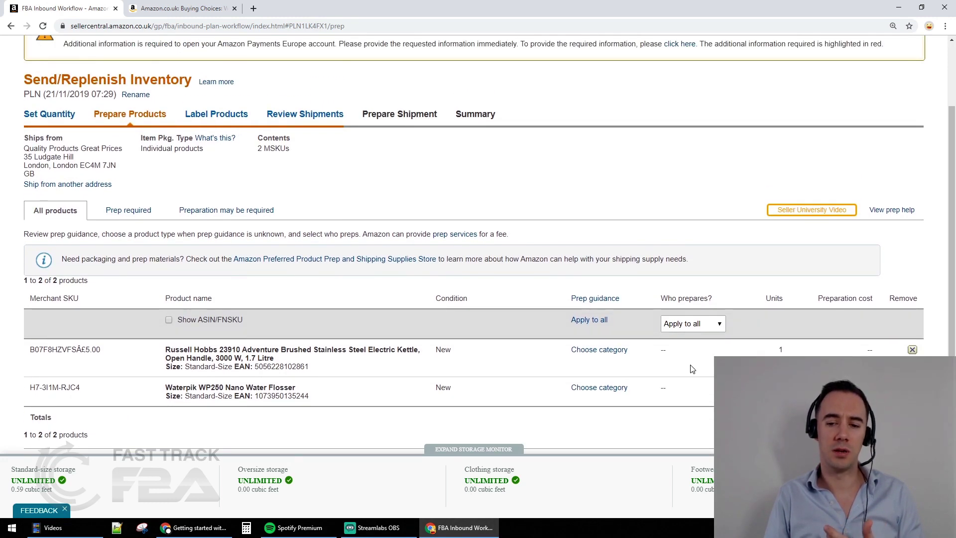
pyautogui.click(705, 327)
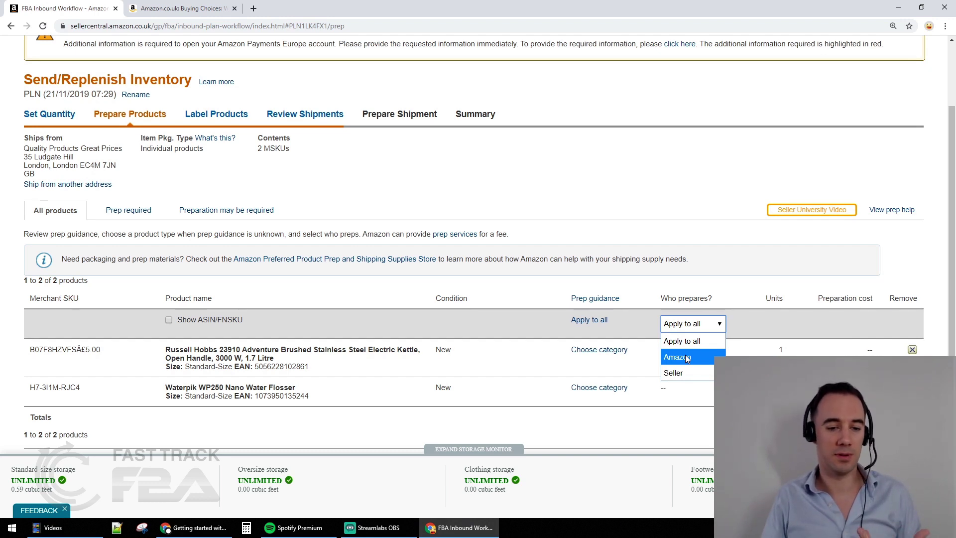
pyautogui.click(333, 373)
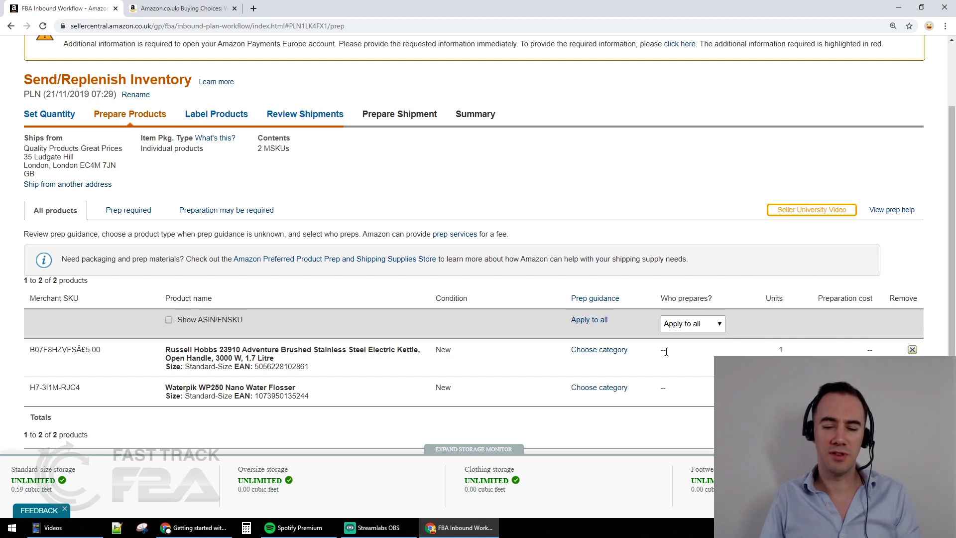
pyautogui.scroll(-1, 666, 352)
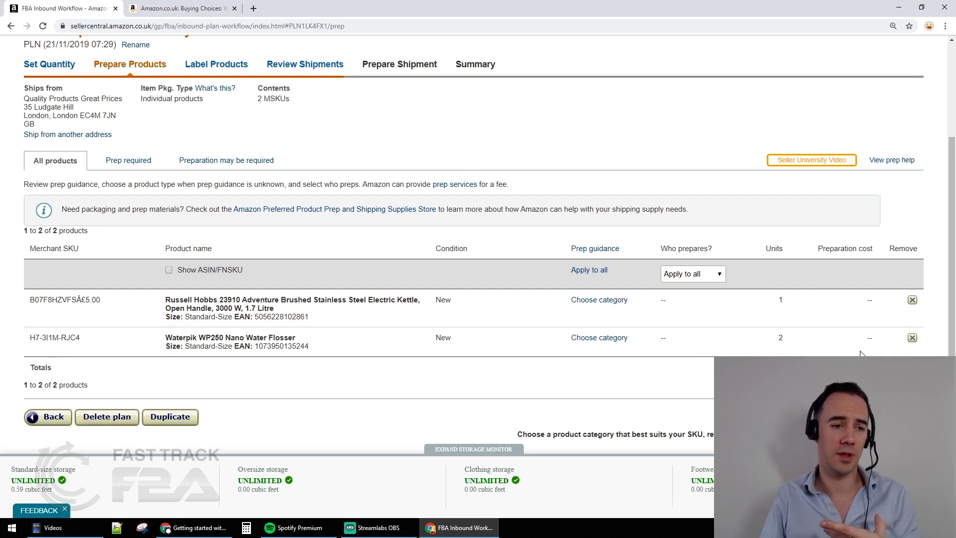
pyautogui.click(715, 277)
pyautogui.click(678, 322)
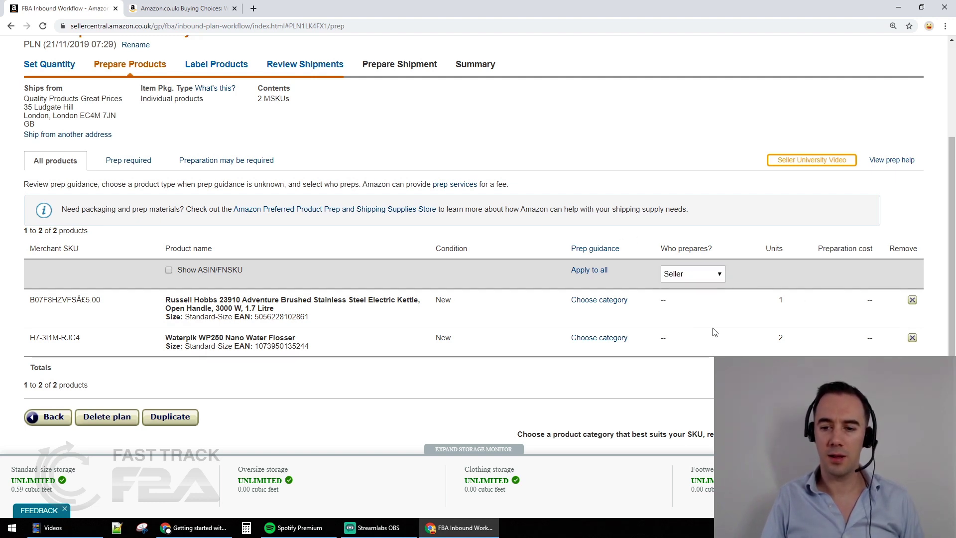
# Review the Prep required and Preparation may be required product lists
pyautogui.click(143, 160)
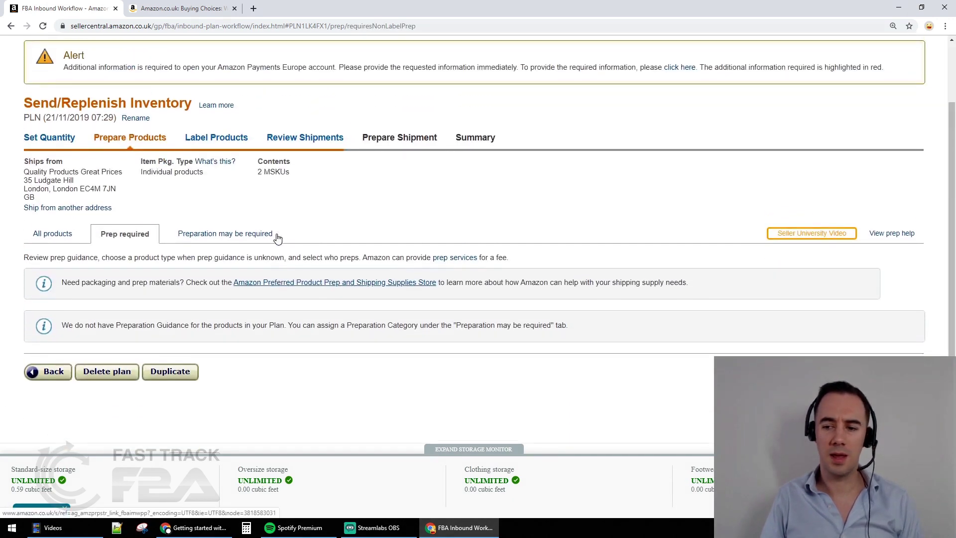
pyautogui.click(183, 234)
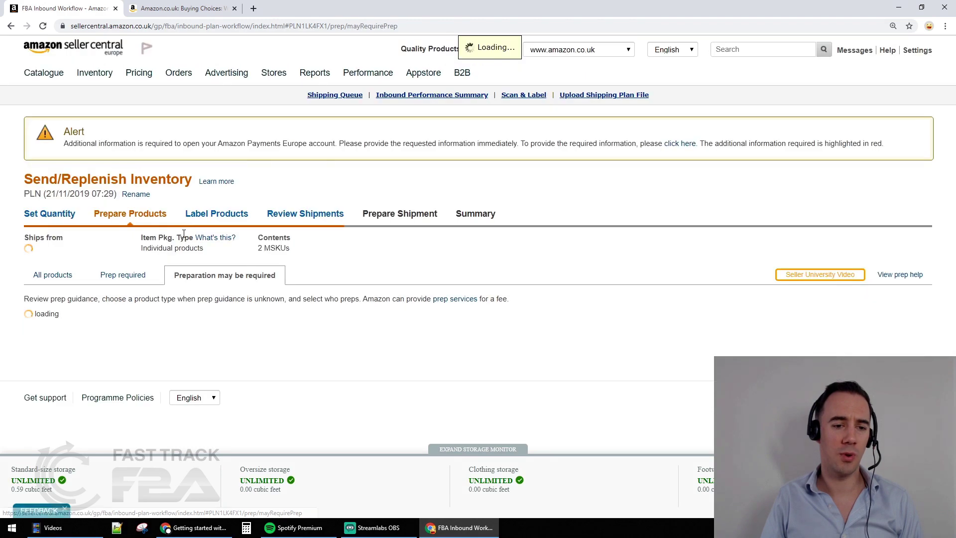
pyautogui.scroll(-3, 349, 306)
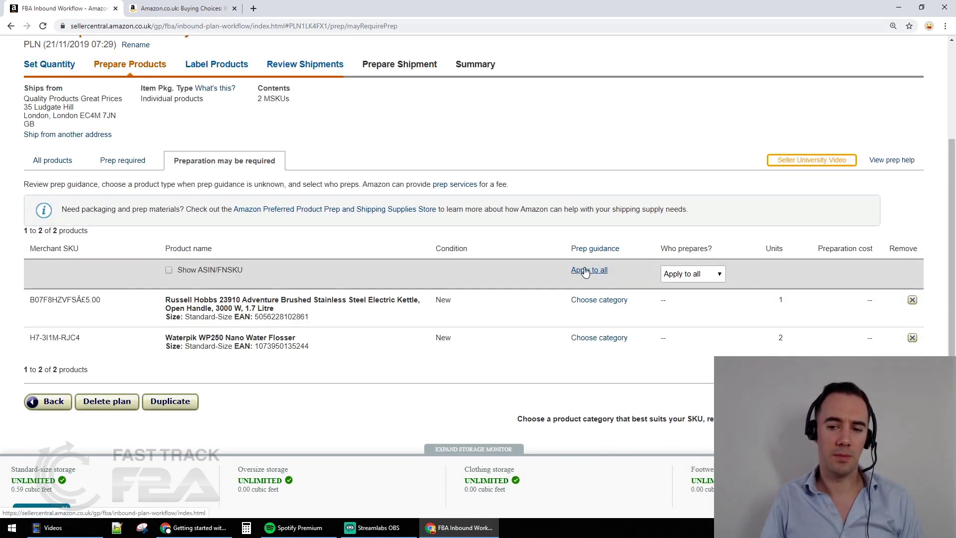
# Look at Seller as preparer and the prep categories under Apply to all, close unapplied, and continue to labelling
pyautogui.click(688, 273)
pyautogui.click(684, 322)
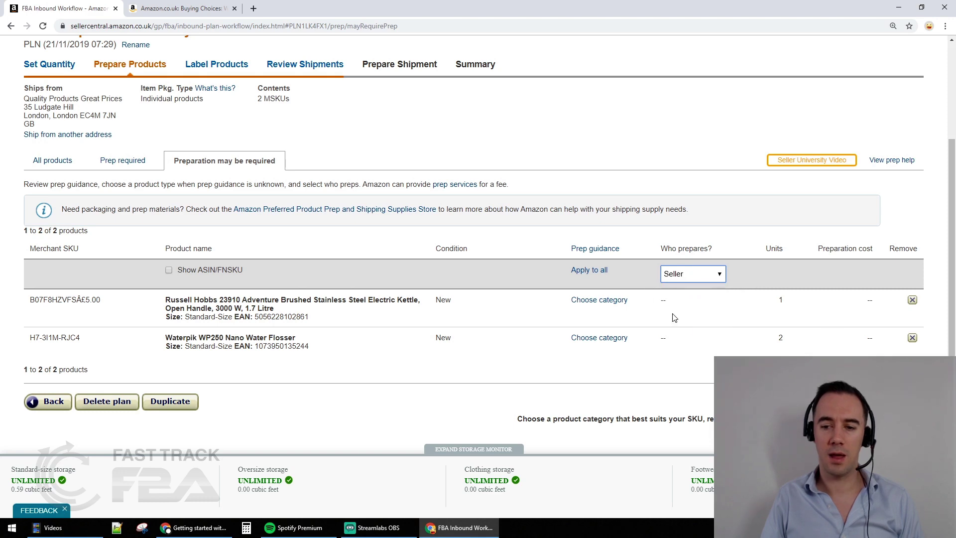
pyautogui.click(603, 272)
pyautogui.click(492, 147)
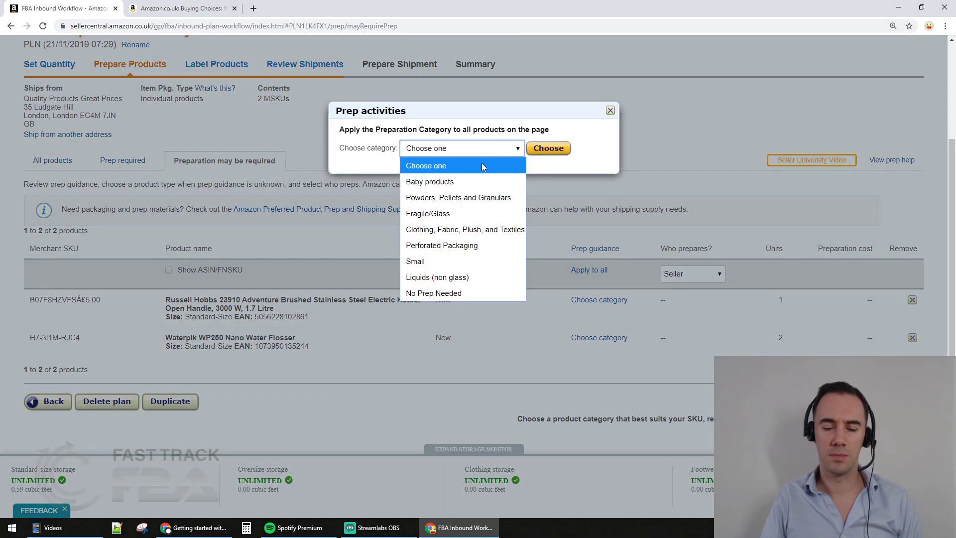
pyautogui.click(443, 149)
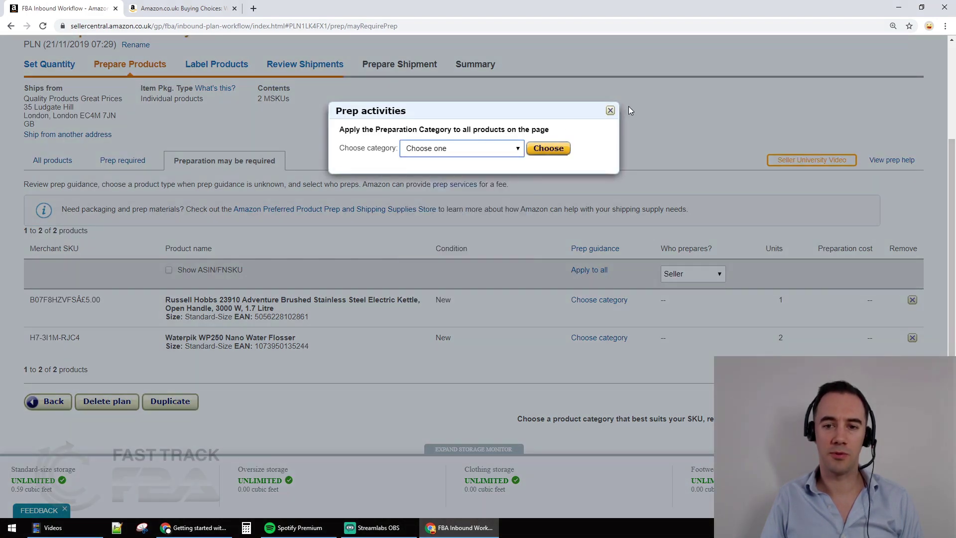
pyautogui.click(610, 110)
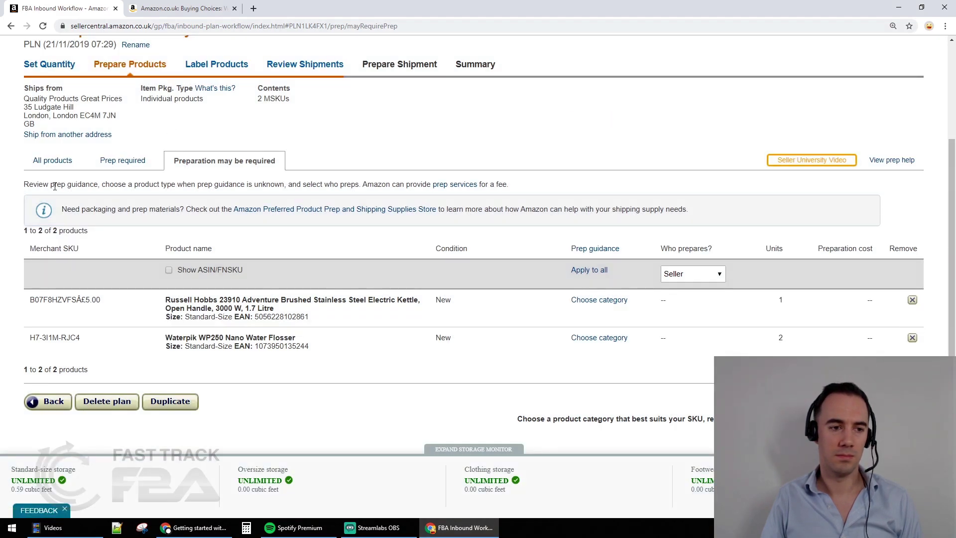
pyautogui.click(114, 167)
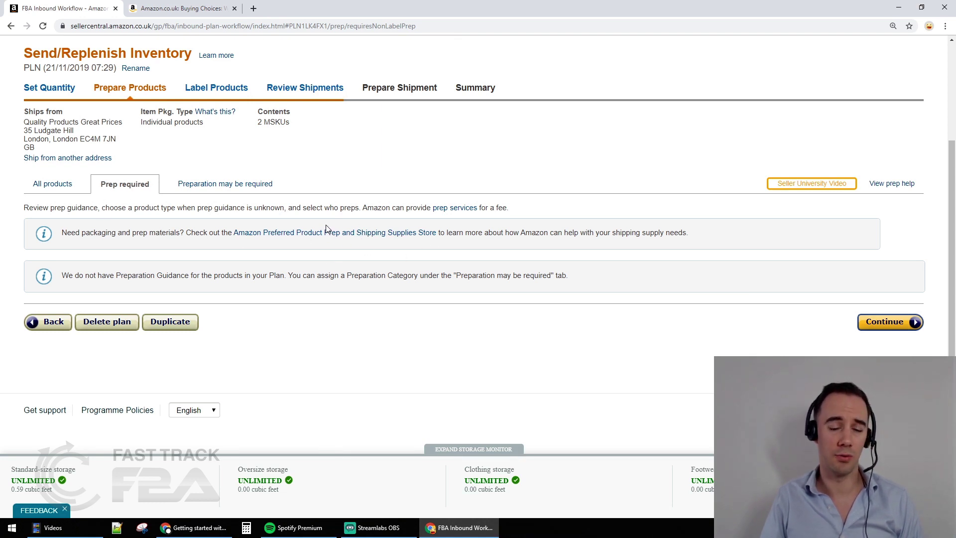
pyautogui.click(879, 326)
# Show all products and keep the Waterpik flosser's labelling with the Seller
pyautogui.scroll(-4, 622, 274)
pyautogui.scroll(1, 621, 274)
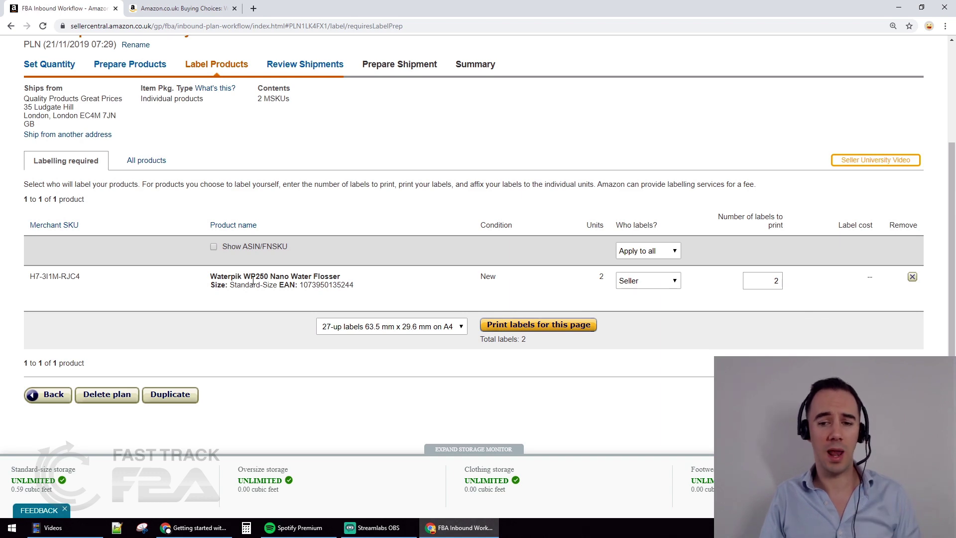
pyautogui.click(147, 160)
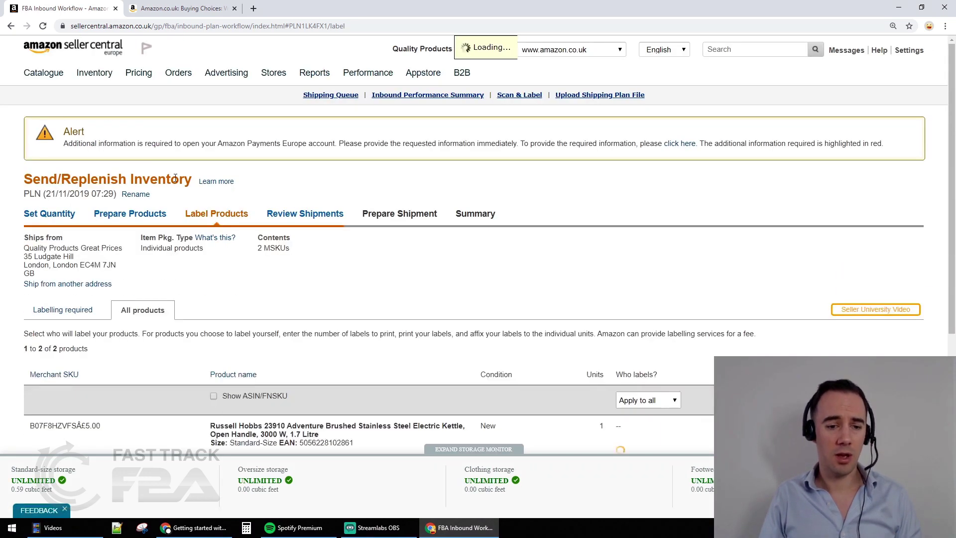
pyautogui.scroll(-2, 371, 269)
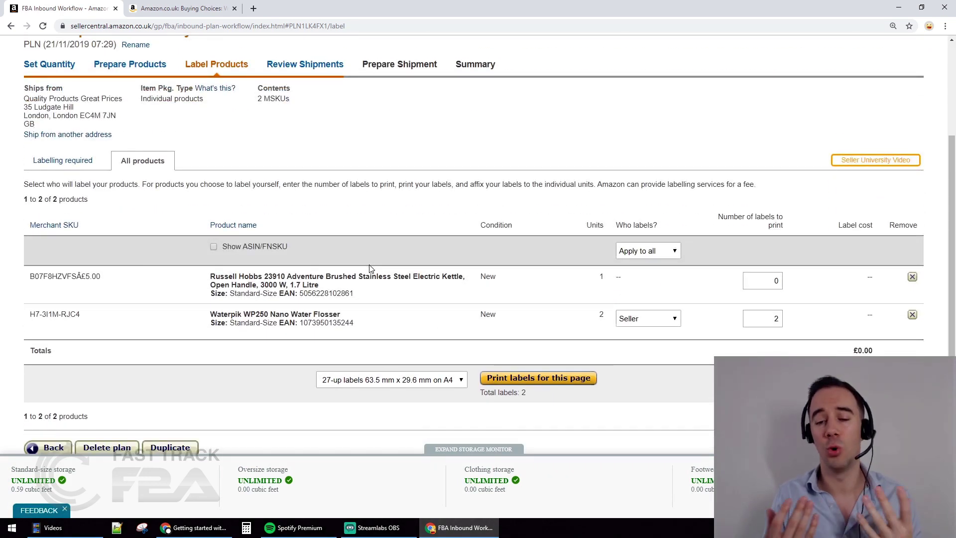
pyautogui.click(653, 323)
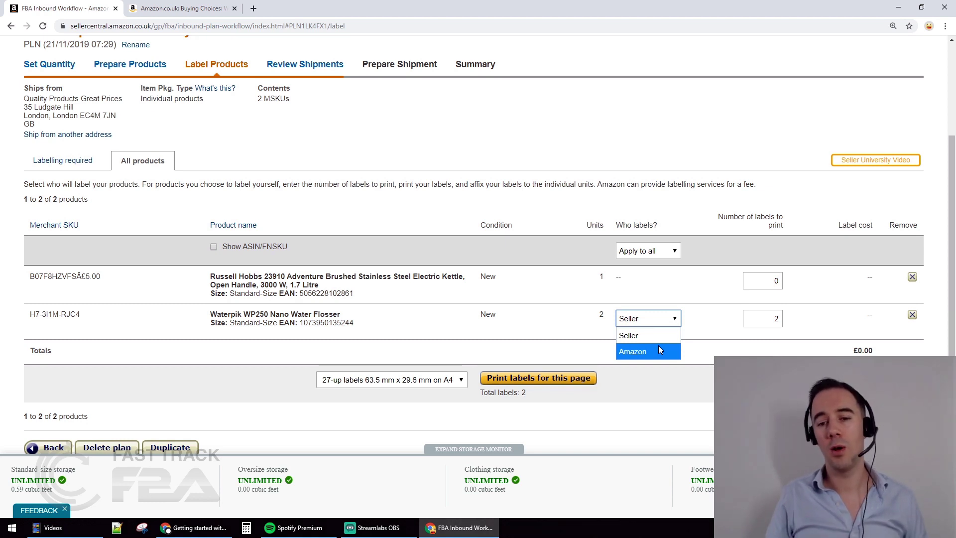
pyautogui.click(701, 298)
# Set the kettle's number of labels to print to 1, for 3 labels in total
pyautogui.doubleClick(775, 282)
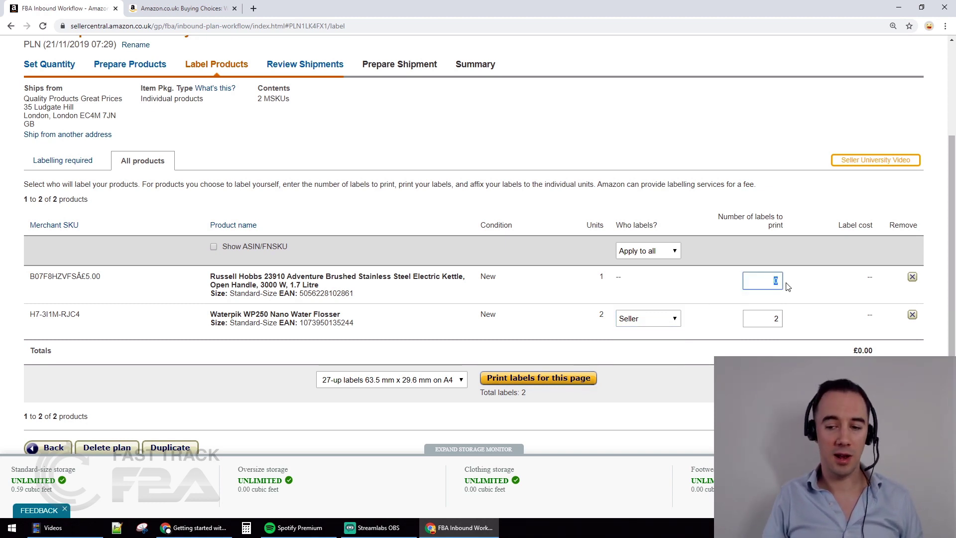
pyautogui.write('1')
pyautogui.click(819, 287)
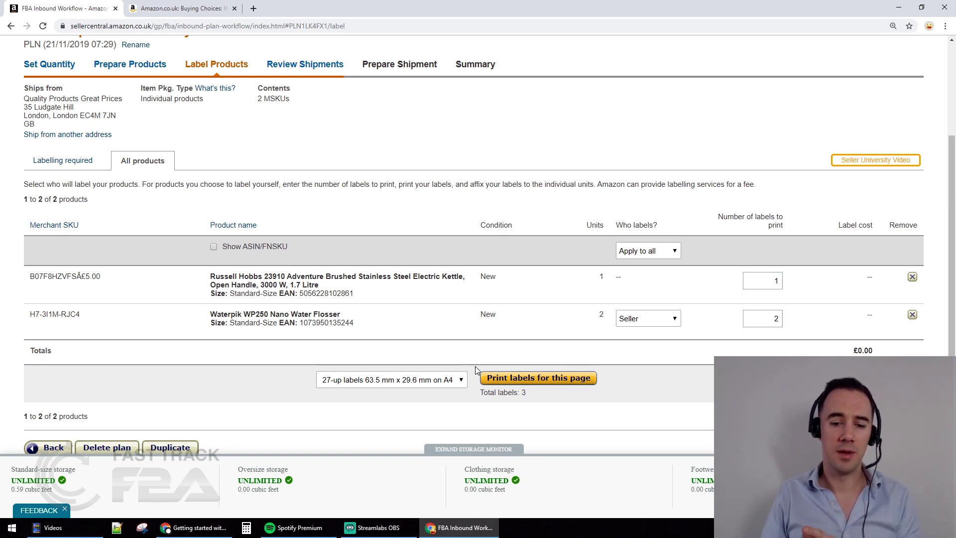
pyautogui.click(434, 380)
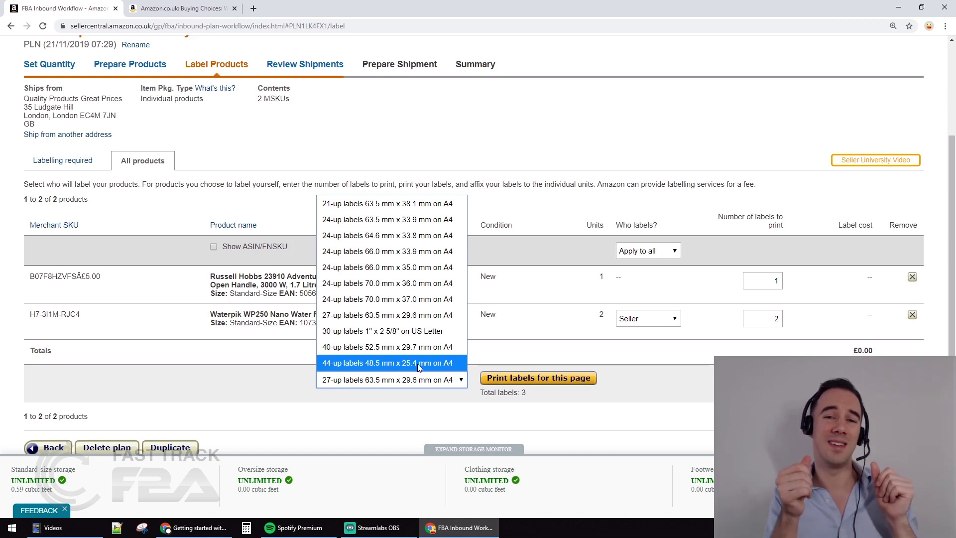
# Print the product labels on the 44-up 48.5 mm x 25.4 mm A4 format and open products.pdf
pyautogui.click(417, 363)
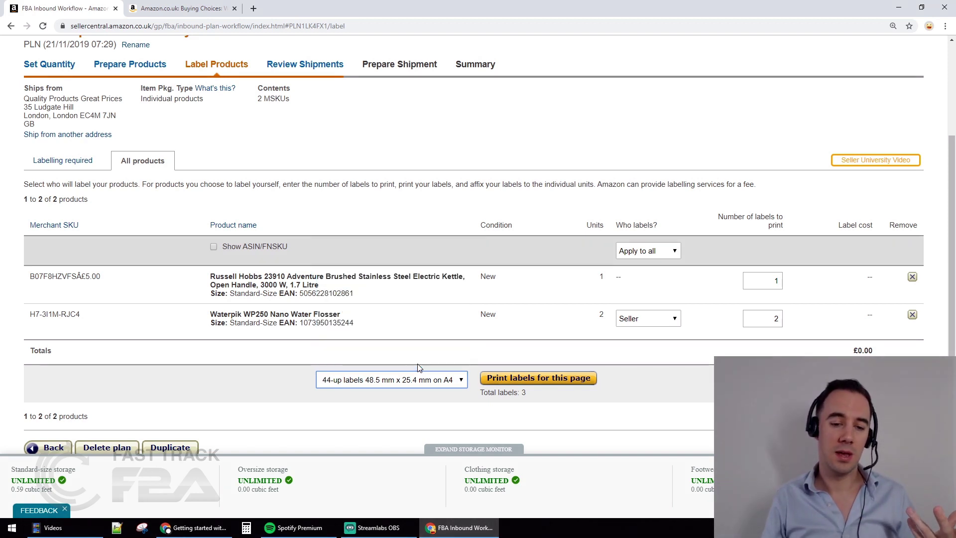
pyautogui.click(574, 379)
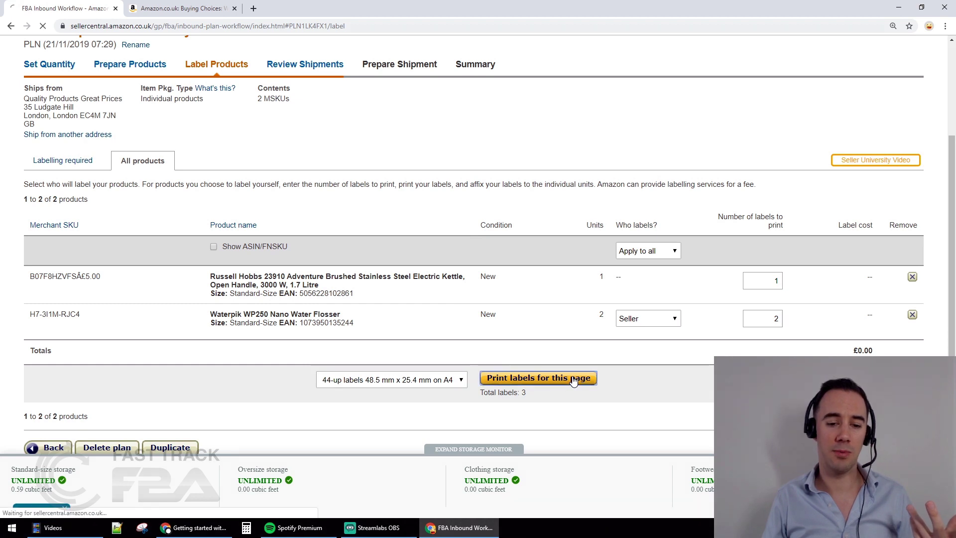
pyautogui.click(40, 503)
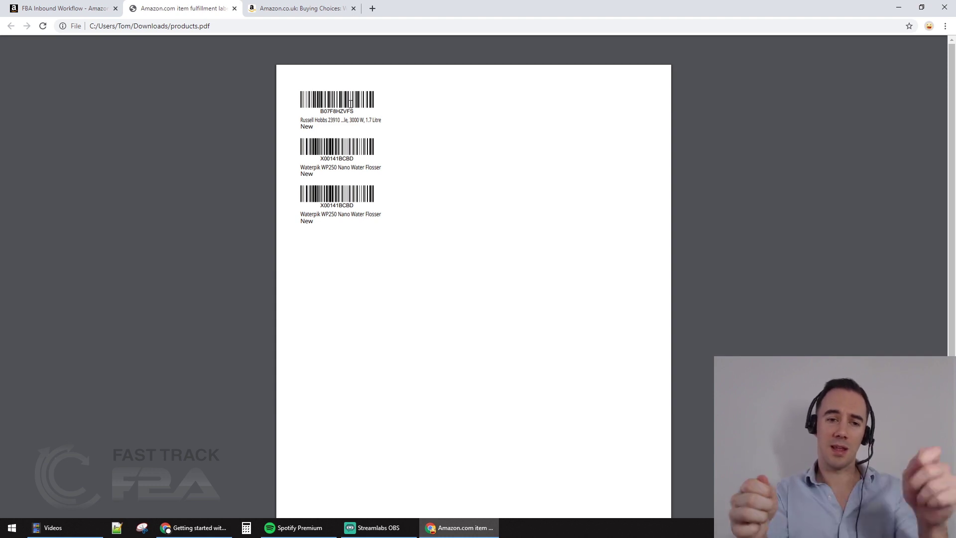
# Return to the workflow tab and continue from Label Products to Review Shipments
pyautogui.click(31, 5)
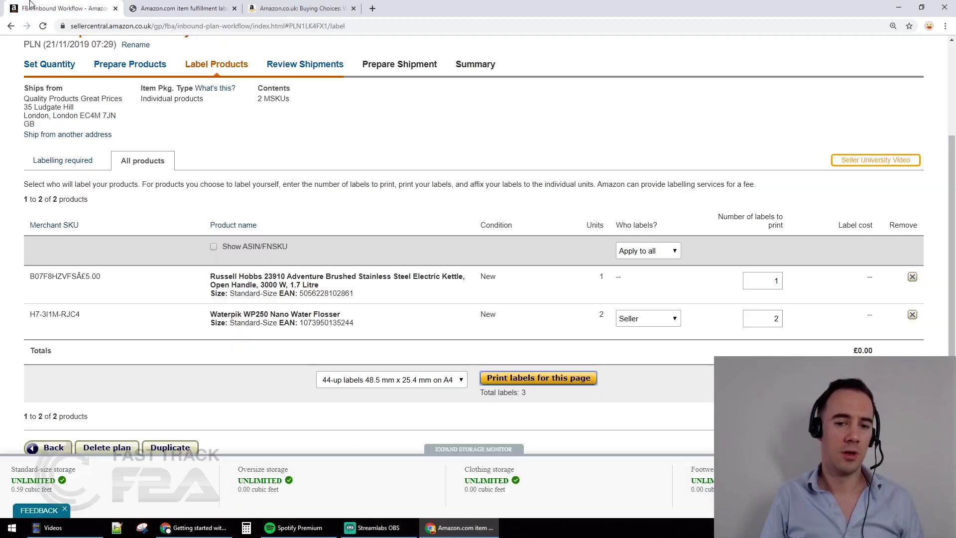
pyautogui.scroll(-1, 871, 299)
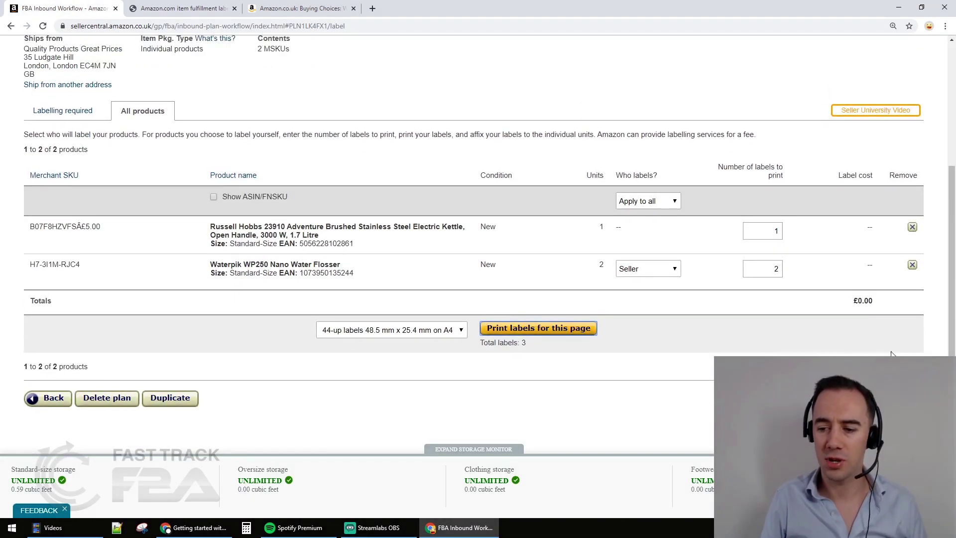
pyautogui.scroll(-3, 889, 350)
pyautogui.scroll(2, 888, 350)
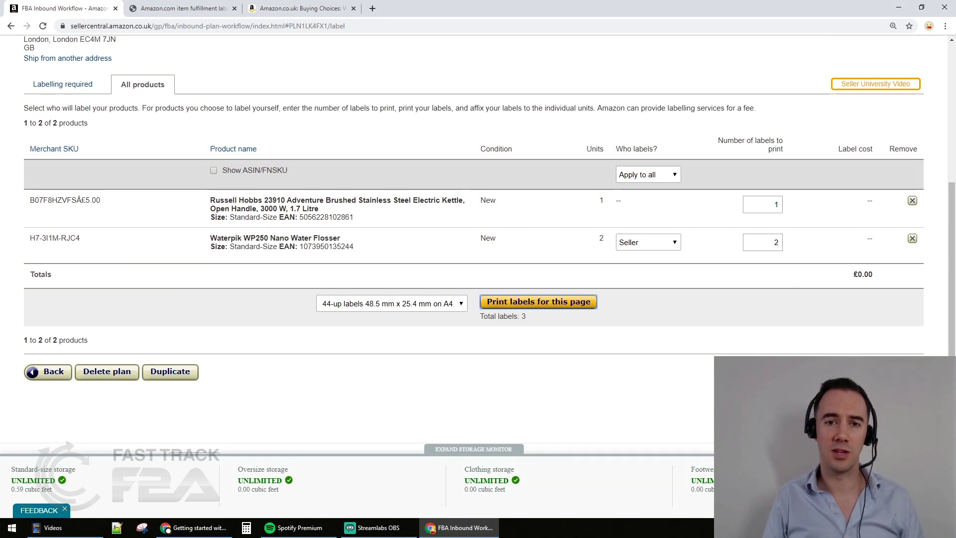
pyautogui.click(891, 371)
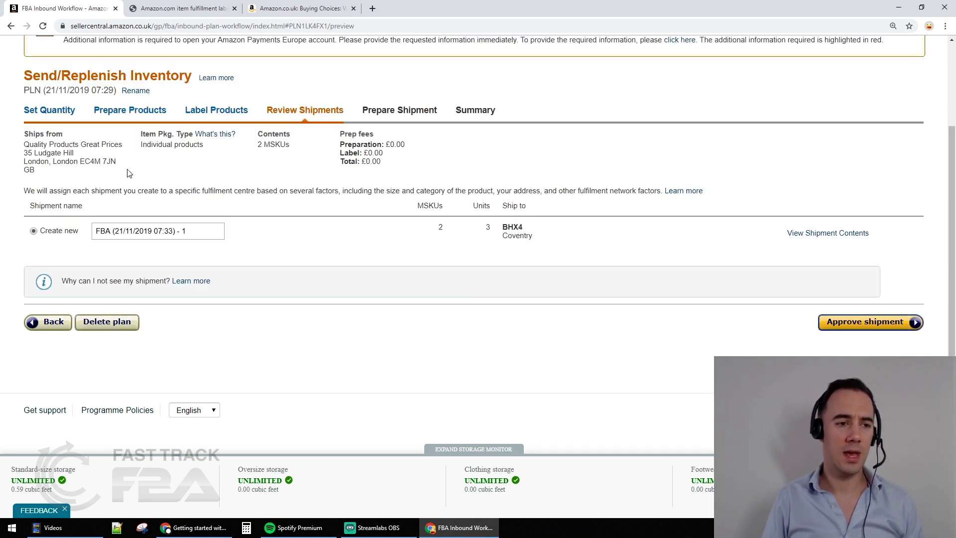
pyautogui.scroll(1, 134, 176)
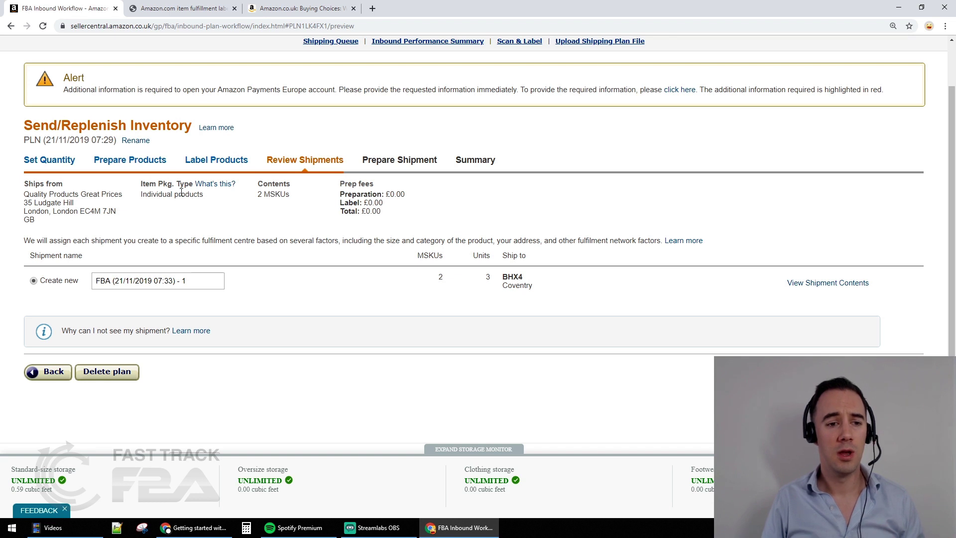
pyautogui.doubleClick(275, 193)
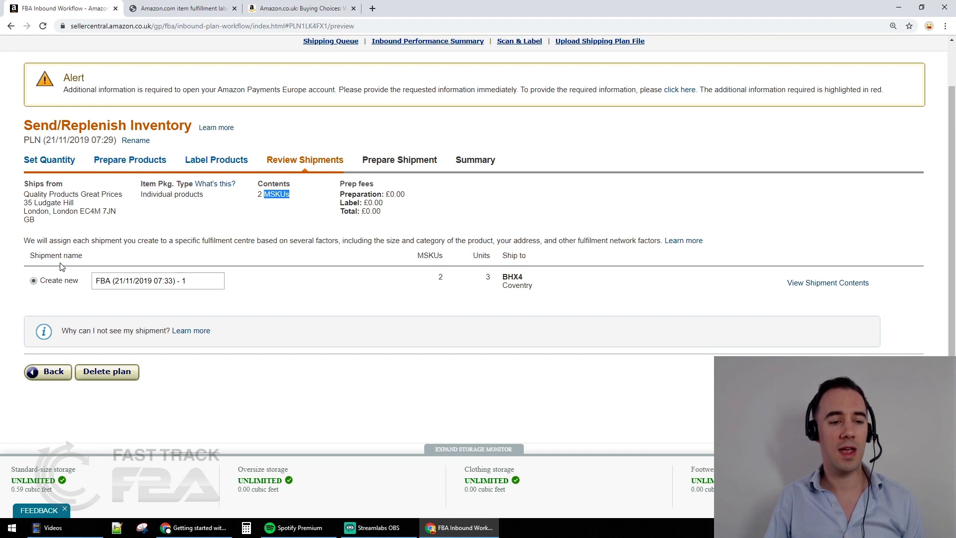
pyautogui.tripleClick(117, 284)
pyautogui.click(279, 294)
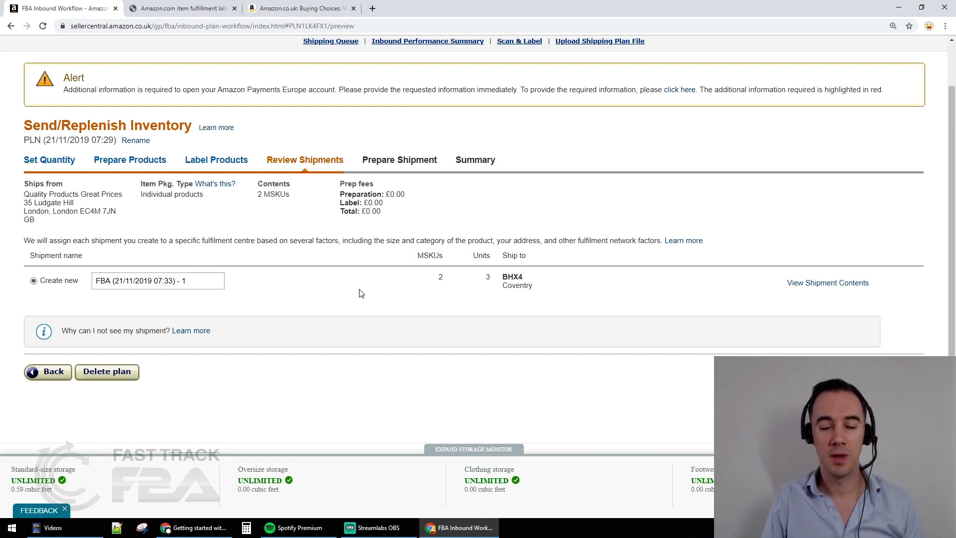
pyautogui.doubleClick(429, 255)
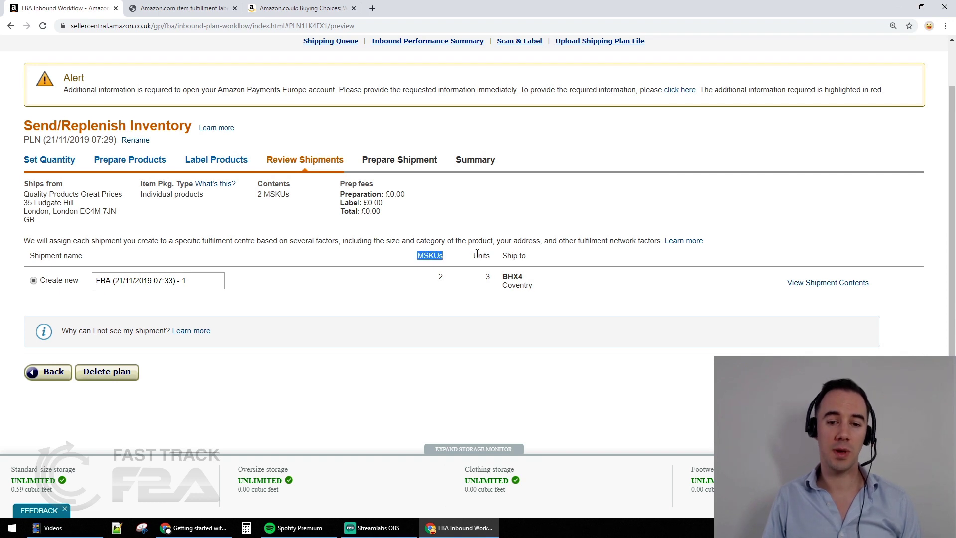
pyautogui.doubleClick(481, 255)
pyautogui.doubleClick(510, 256)
pyautogui.click(544, 288)
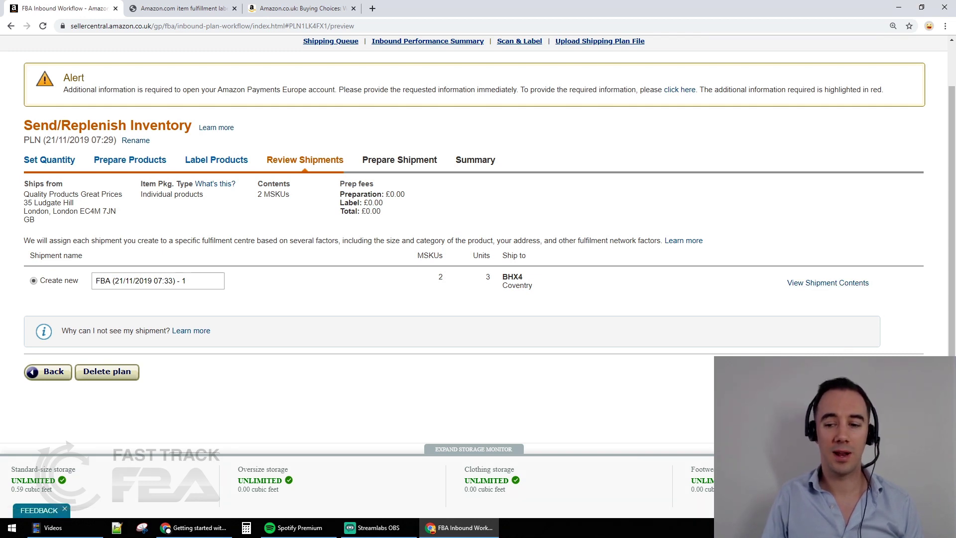
pyautogui.scroll(-1, 478, 244)
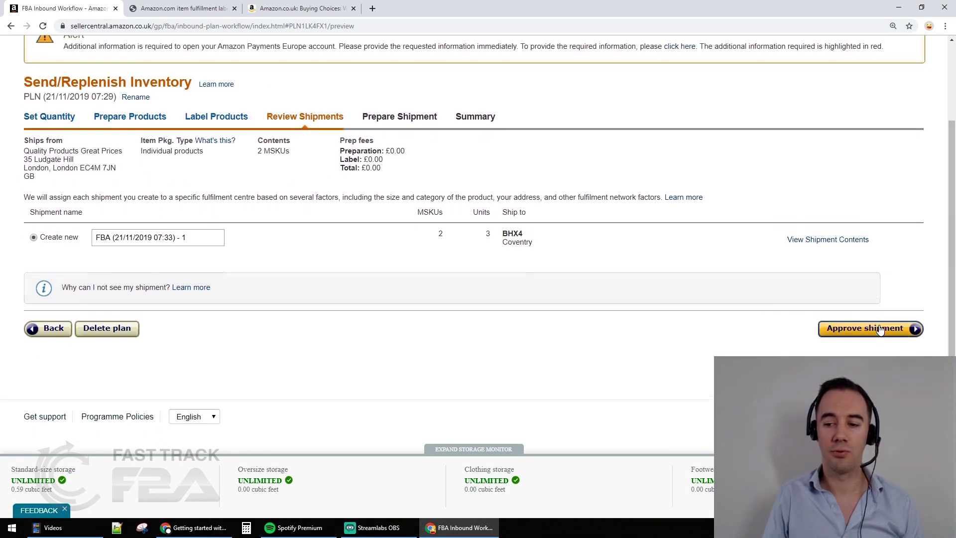
pyautogui.scroll(1, 877, 331)
# Approve the BHX4 shipment, highlight its new shipment ID, and start working on it
pyautogui.click(879, 372)
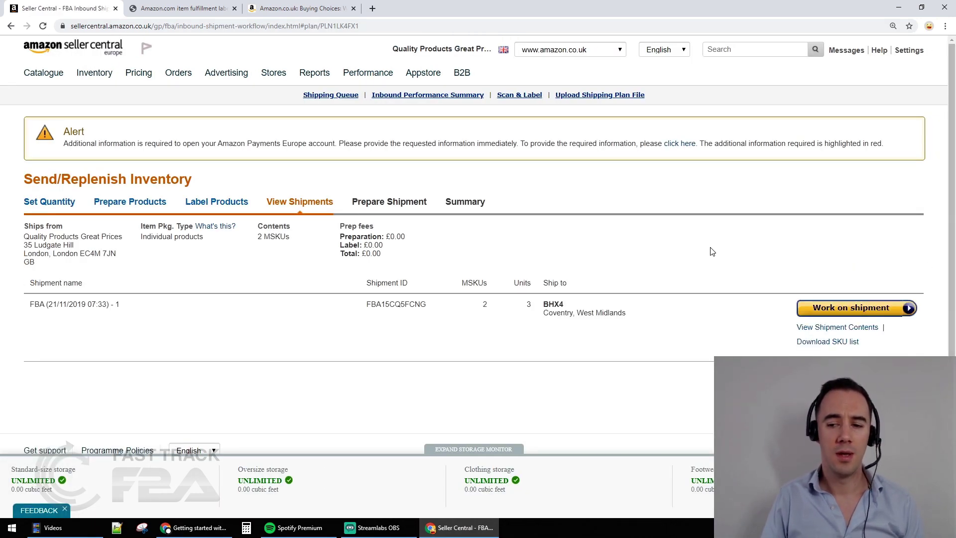
pyautogui.scroll(-1, 180, 324)
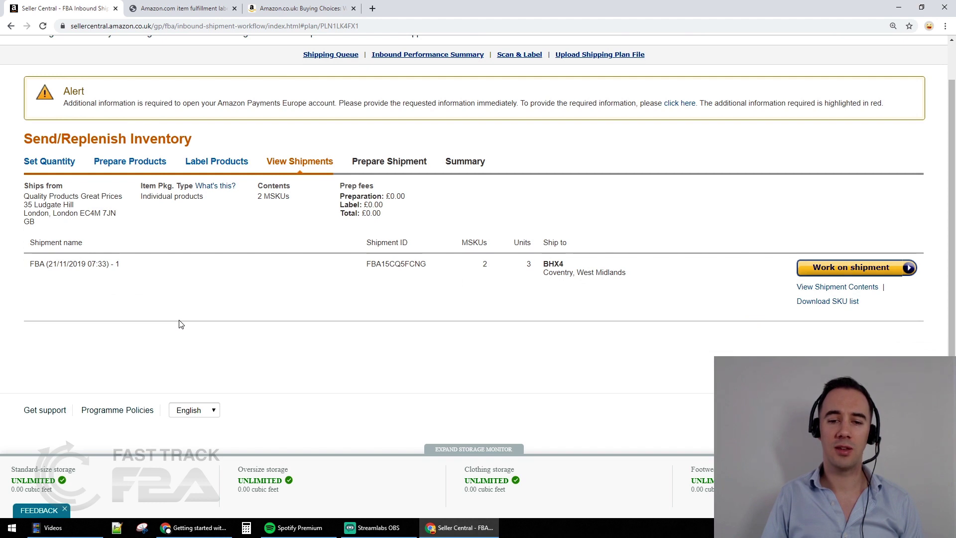
pyautogui.doubleClick(398, 265)
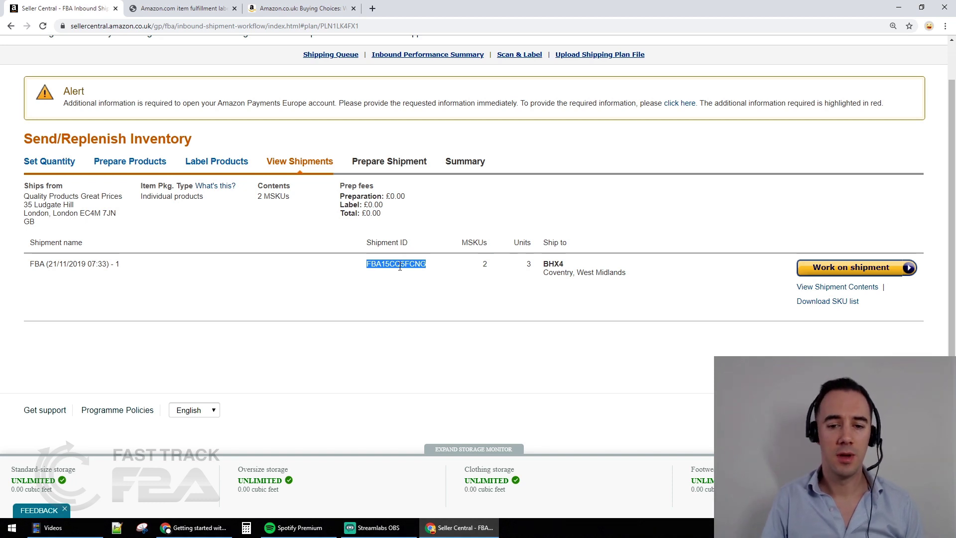
pyautogui.click(854, 274)
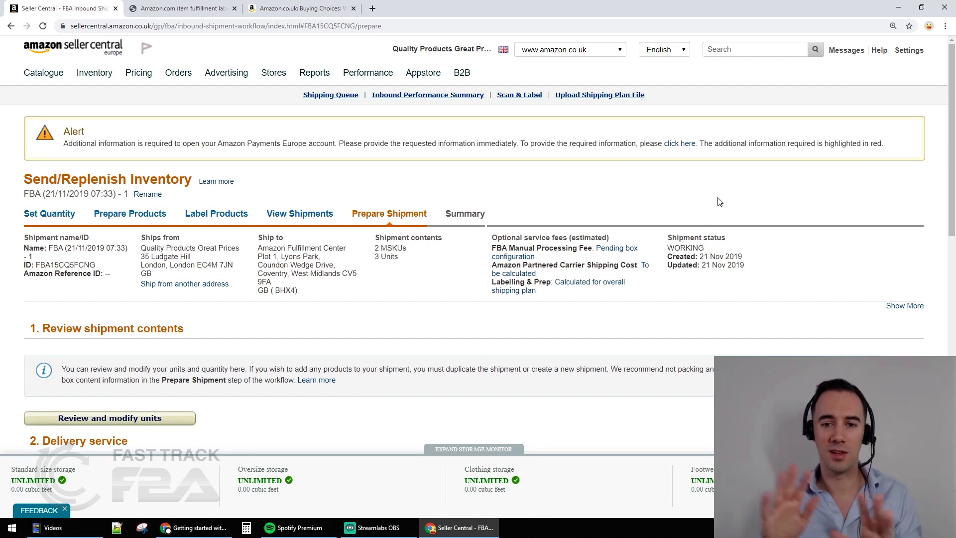
# Expand Review and modify units to list 1 kettle and 2 water flossers
pyautogui.scroll(-5, 720, 202)
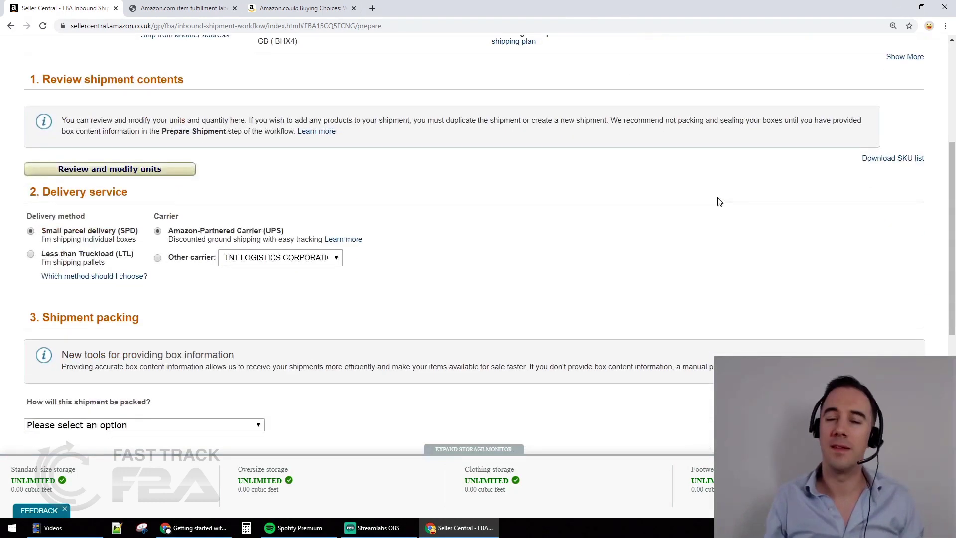
pyautogui.scroll(3, 717, 200)
pyautogui.scroll(-1, 612, 198)
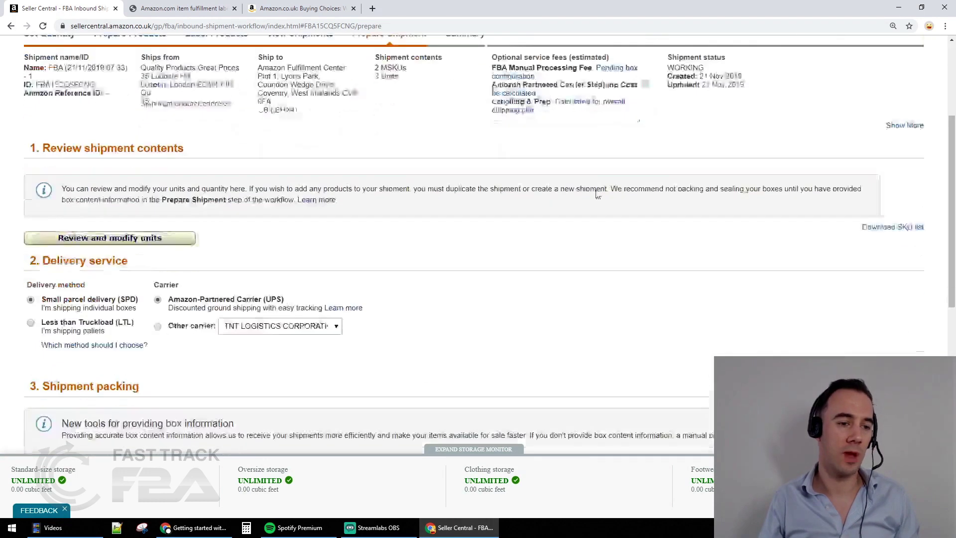
pyautogui.scroll(-3, 104, 161)
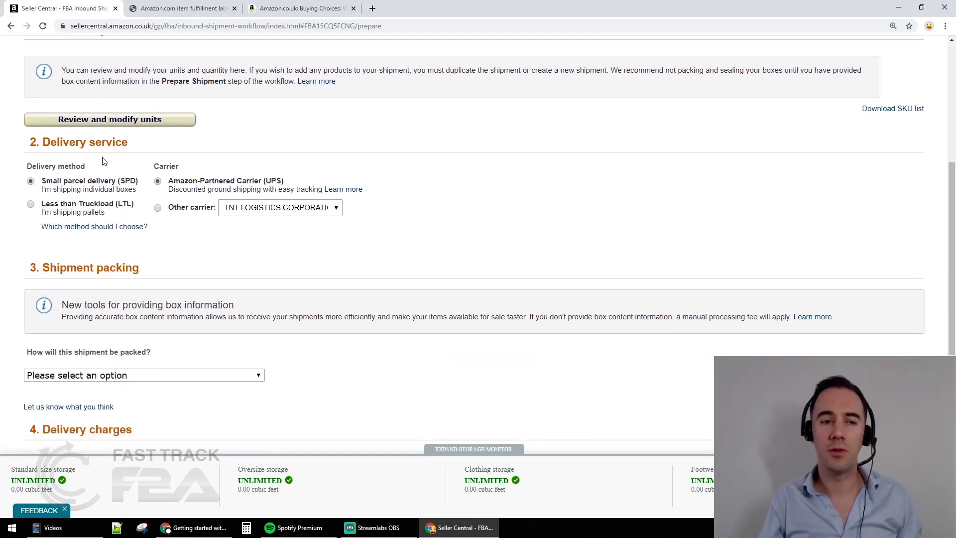
pyautogui.scroll(1, 149, 152)
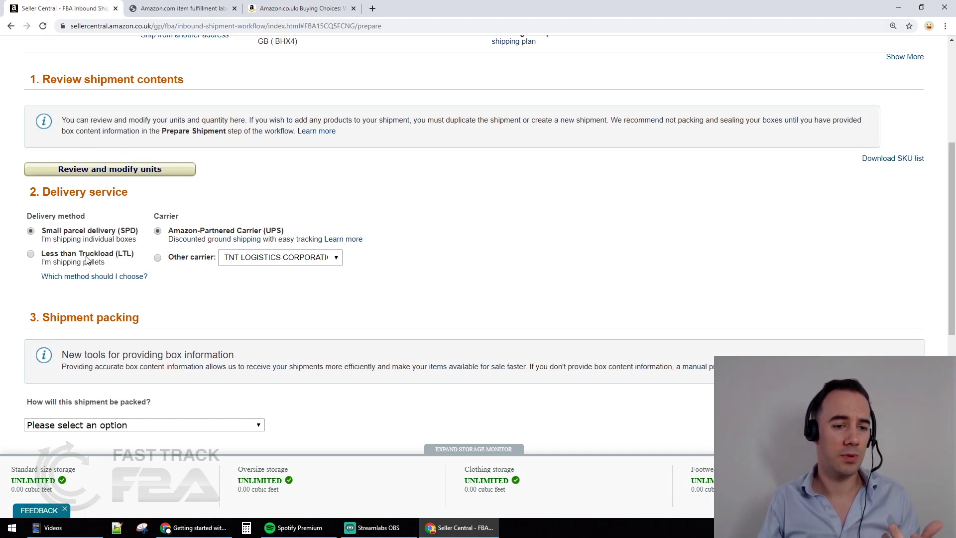
pyautogui.click(99, 170)
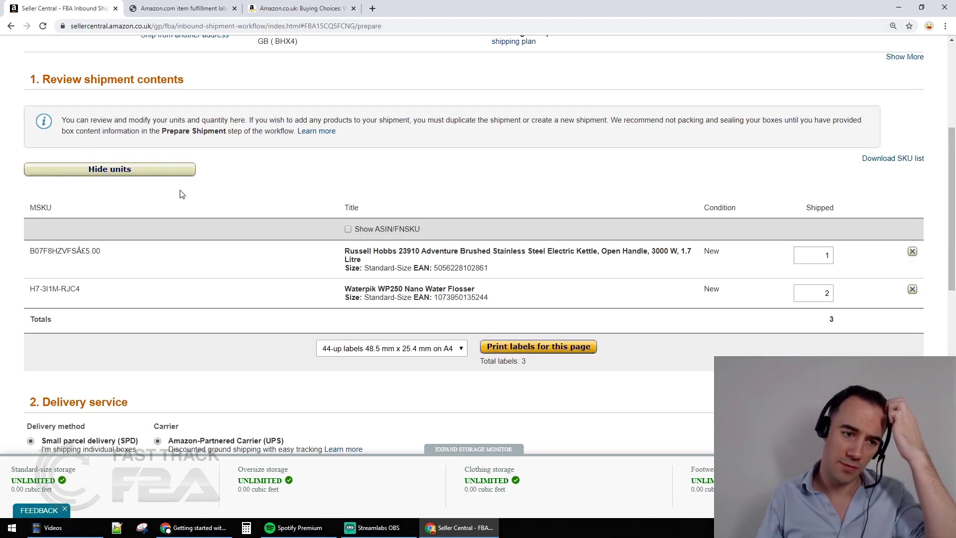
pyautogui.scroll(-1, 178, 194)
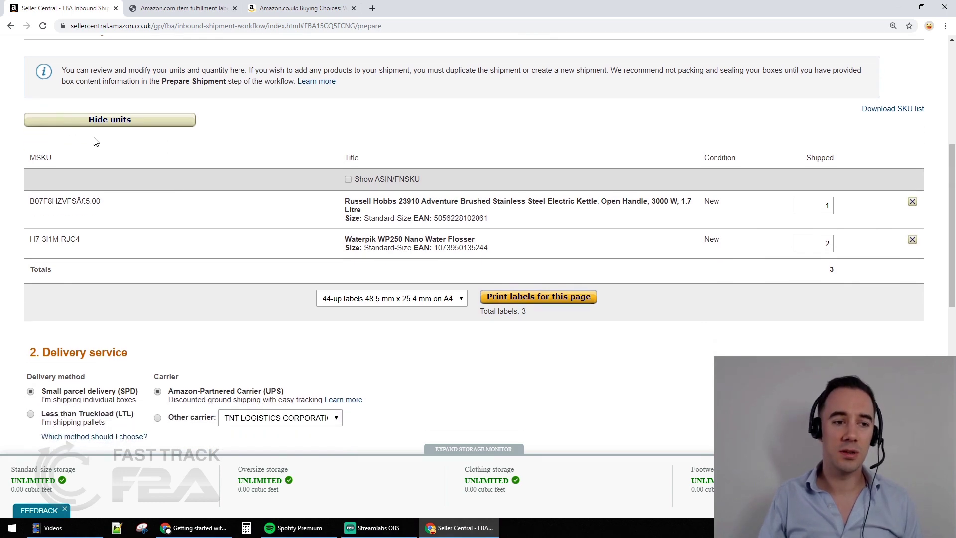
pyautogui.scroll(3, 285, 299)
pyautogui.scroll(-9, 270, 296)
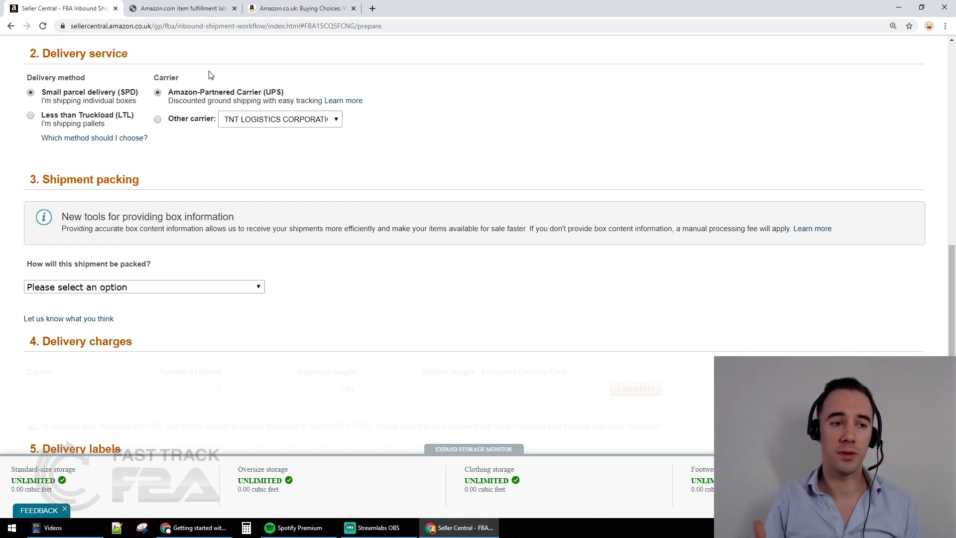
# Highlight the small parcel delivery and Amazon-Partnered Carrier selections
pyautogui.moveTo(83, 93); pyautogui.dragTo(106, 93)
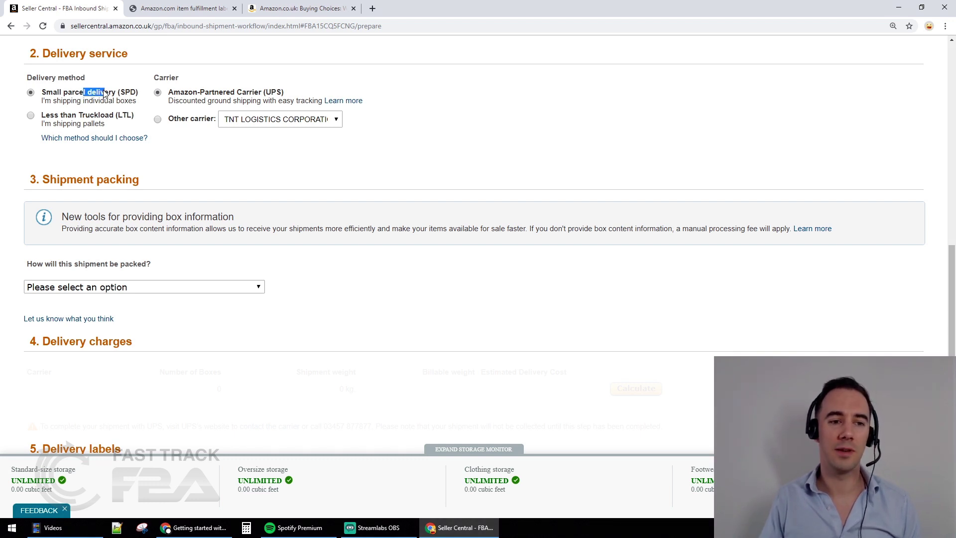
pyautogui.click(194, 87)
pyautogui.moveTo(226, 91); pyautogui.dragTo(237, 90)
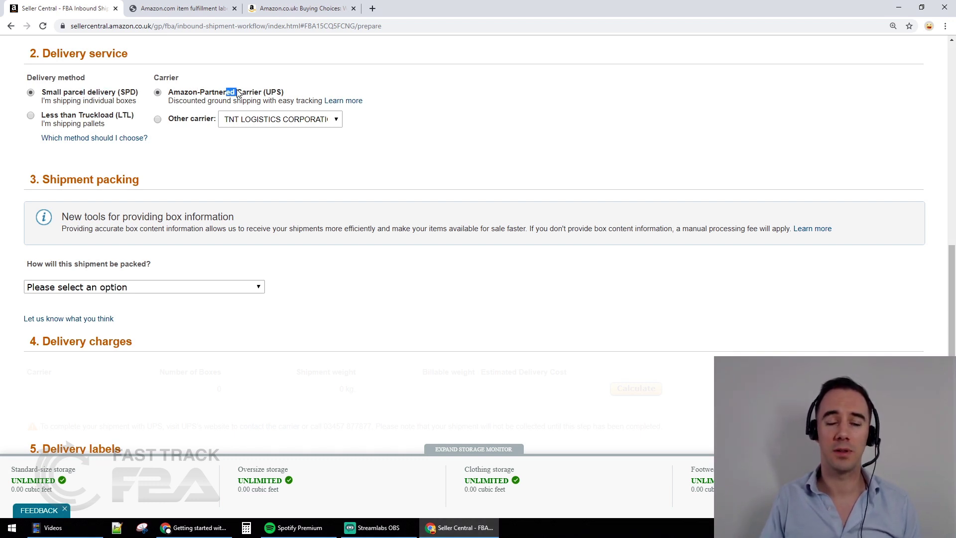
pyautogui.click(237, 90)
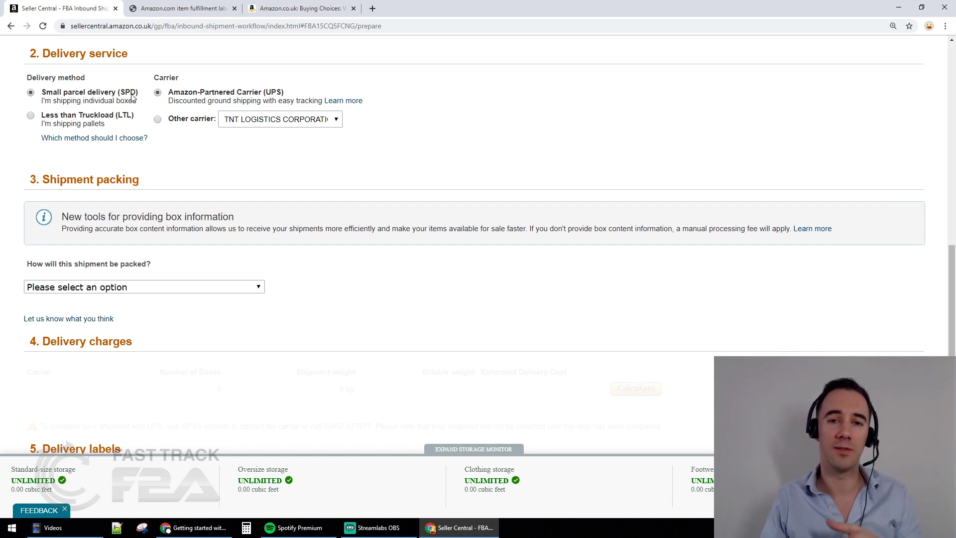
# Show the 'How will this shipment be packed?' choices in Shipment packing
pyautogui.scroll(-2, 132, 96)
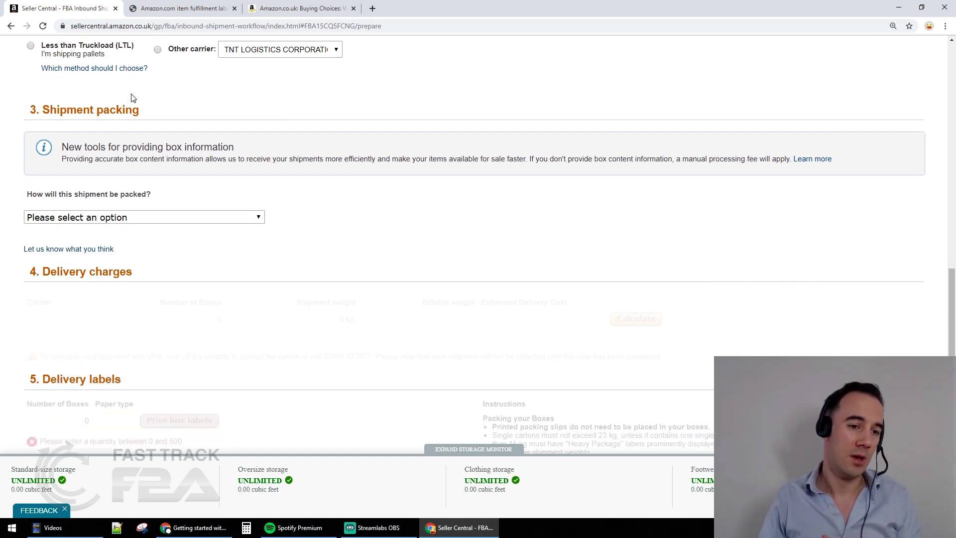
pyautogui.scroll(-1, 120, 86)
pyautogui.scroll(1, 117, 85)
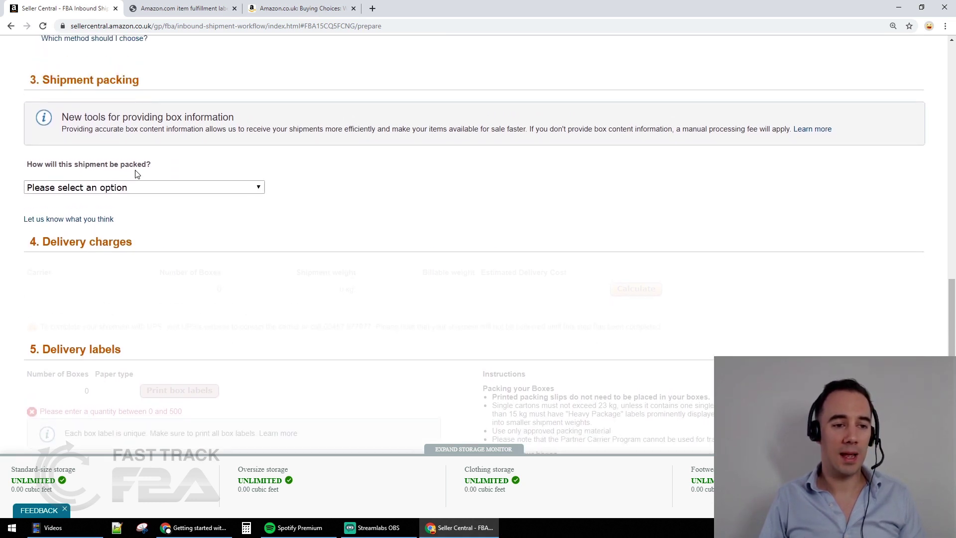
pyautogui.click(105, 189)
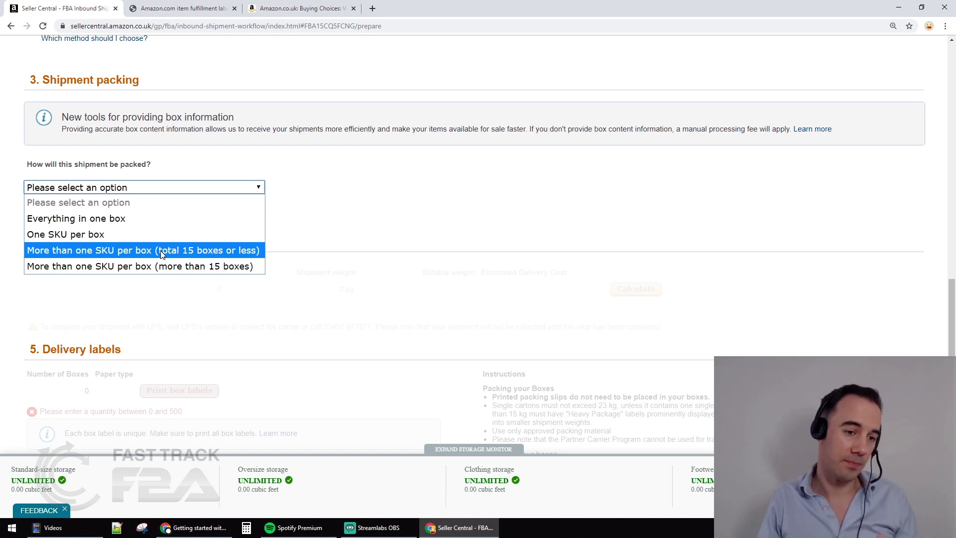
# Try 'More than one SKU per box' with the £0.18 fee, then choose 'Everything in one box'
pyautogui.scroll(-2, 416, 209)
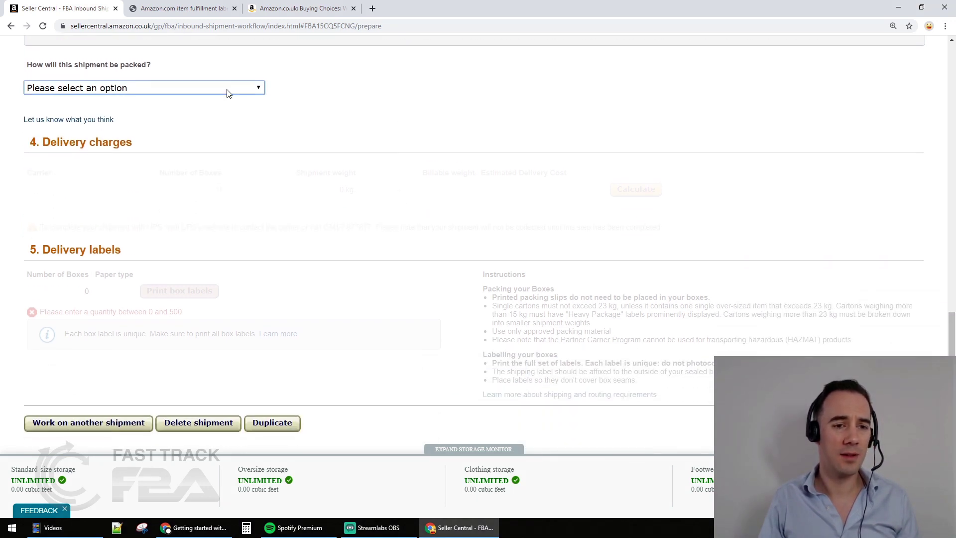
pyautogui.click(228, 90)
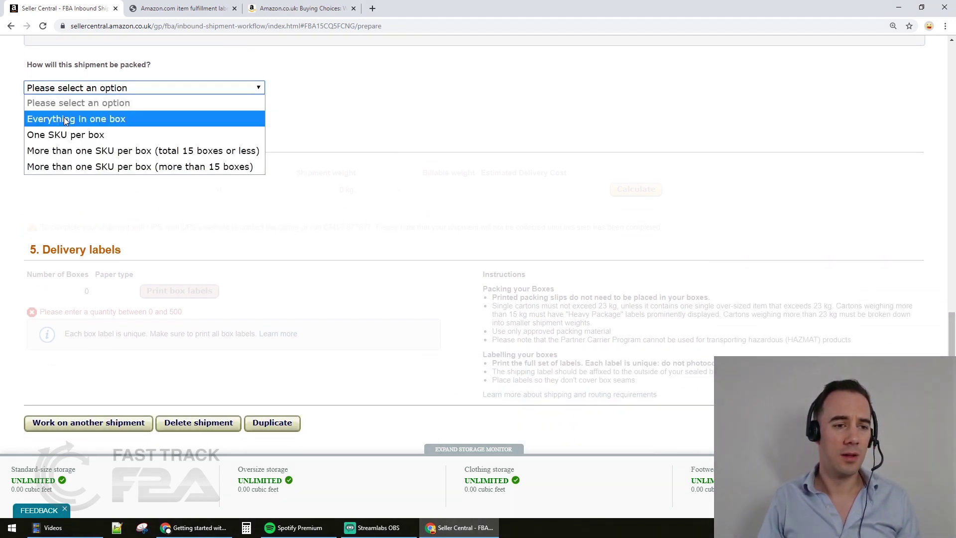
pyautogui.click(52, 166)
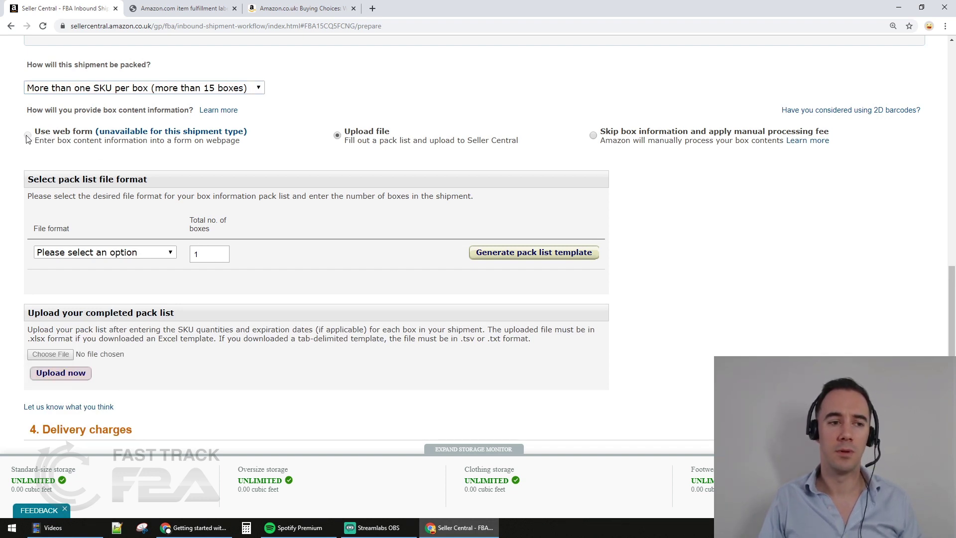
pyautogui.click(605, 134)
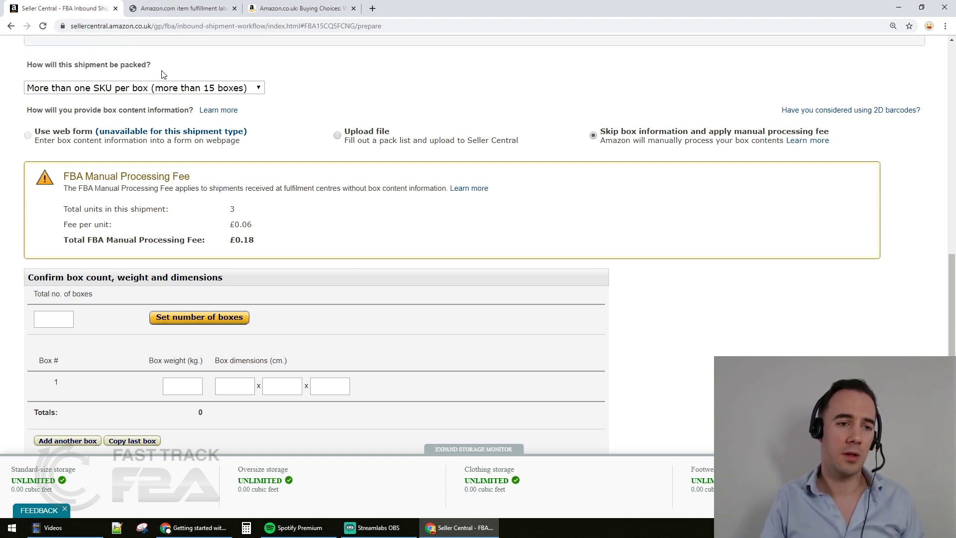
pyautogui.click(167, 87)
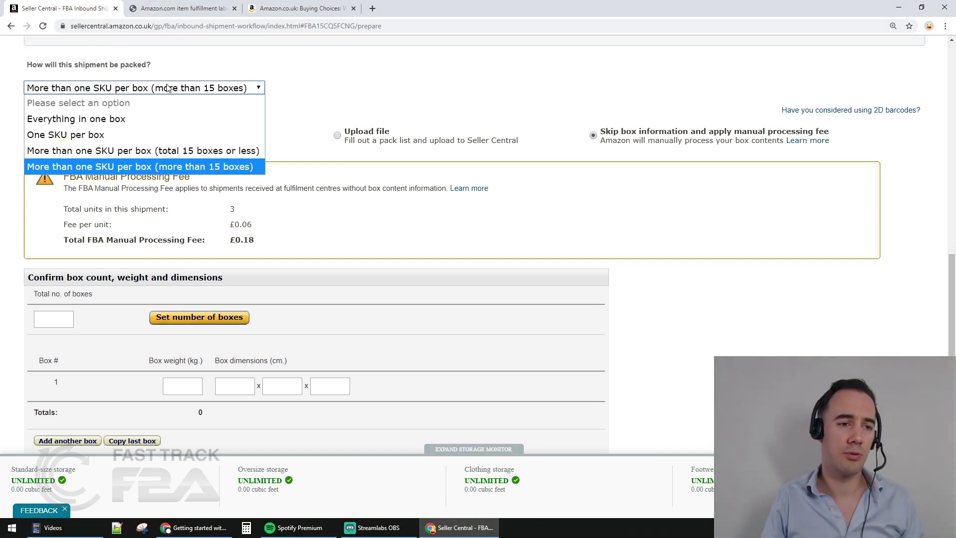
pyautogui.click(121, 118)
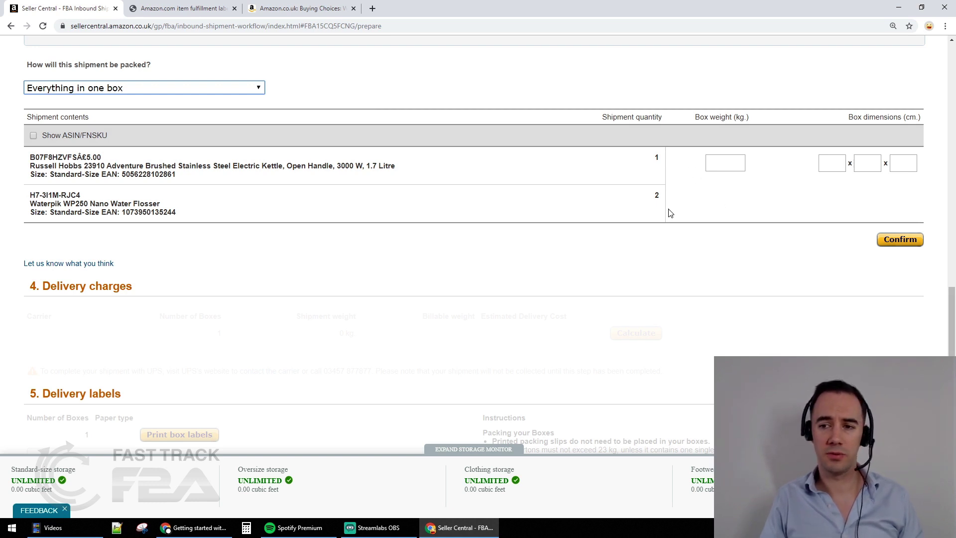
# Fill in the single box's weight as 10 kg and dimensions as 20, 20 and 20 cm
pyautogui.click(734, 169)
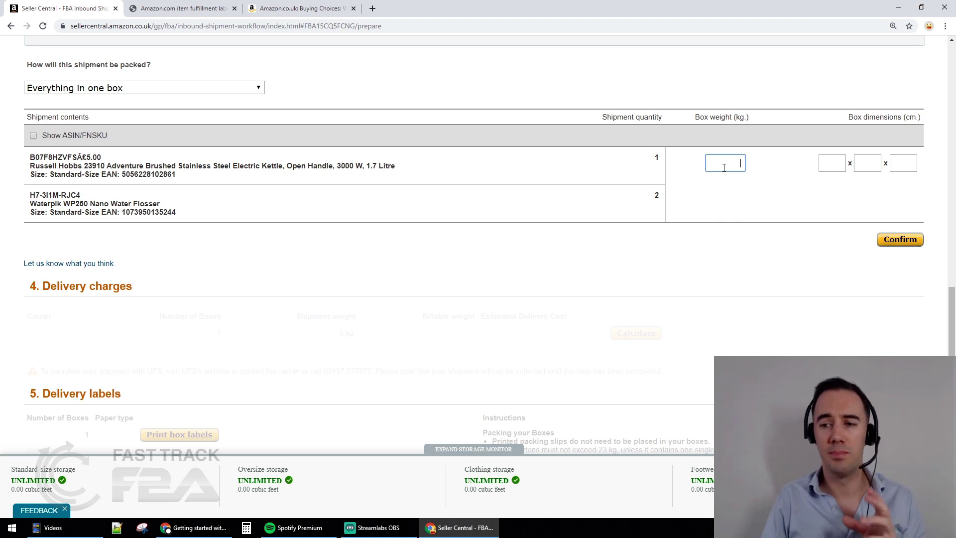
pyautogui.click(839, 162)
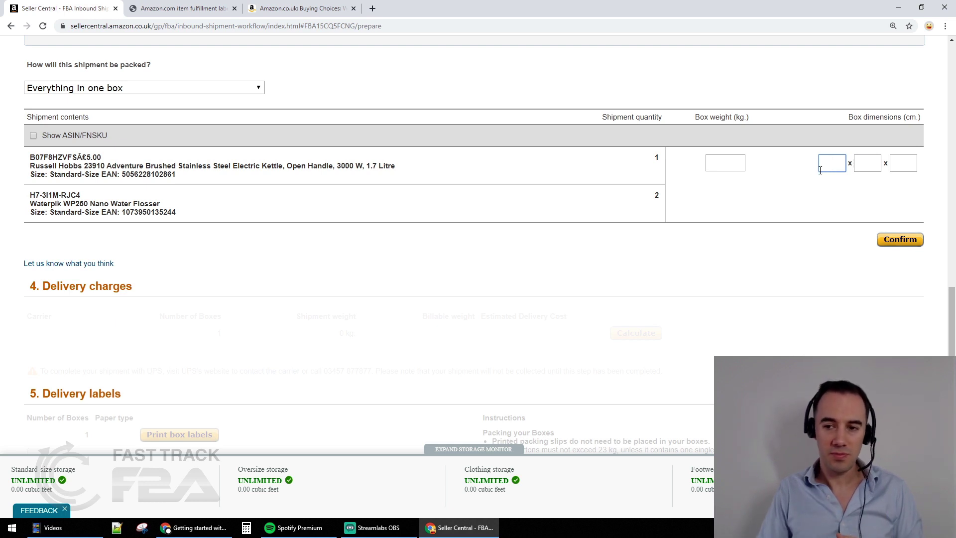
pyautogui.click(731, 164)
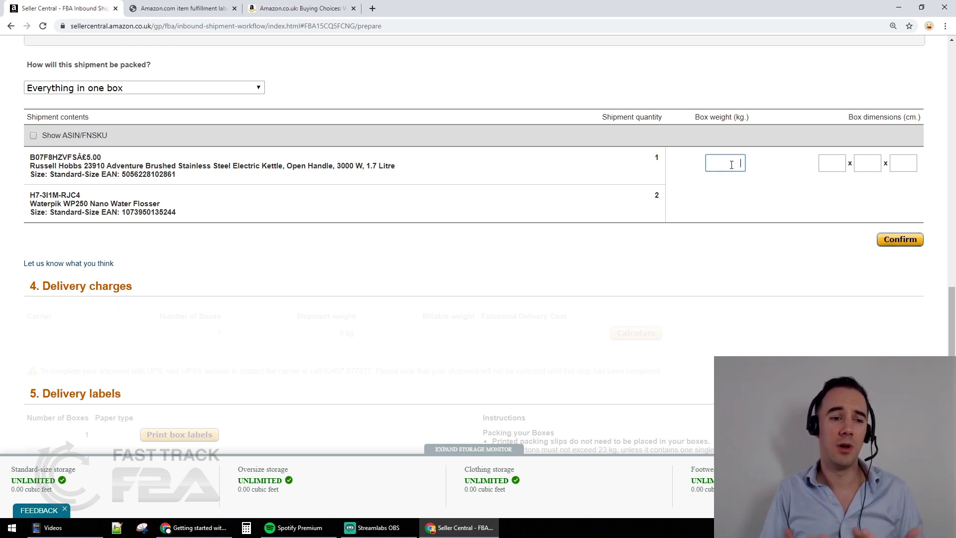
pyautogui.write('10')
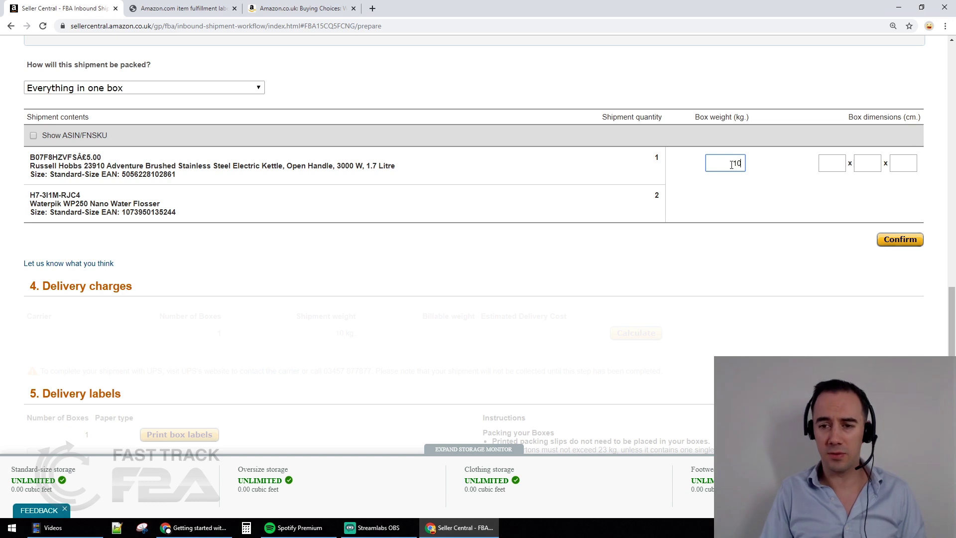
pyautogui.click(823, 161)
pyautogui.write('20')
pyautogui.press('Tab')
pyautogui.write('20')
pyautogui.press('Tab')
pyautogui.write('20')
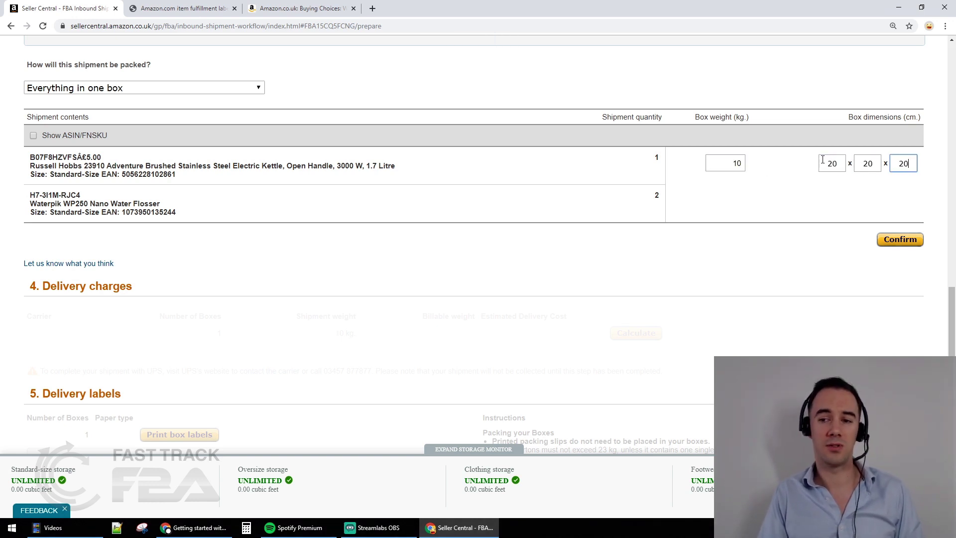
pyautogui.click(795, 198)
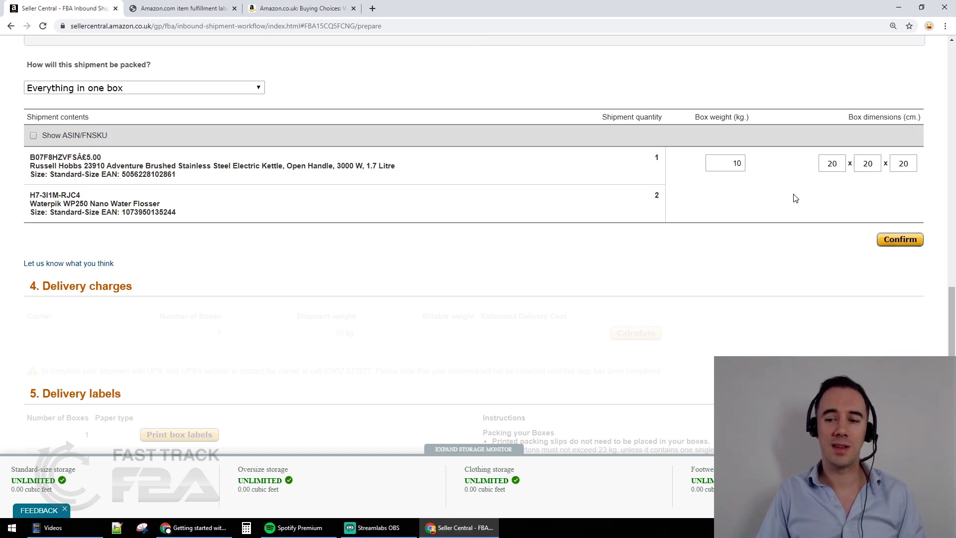
# Confirm the box contents and calculate the £4.36 UPS delivery cost
pyautogui.click(916, 244)
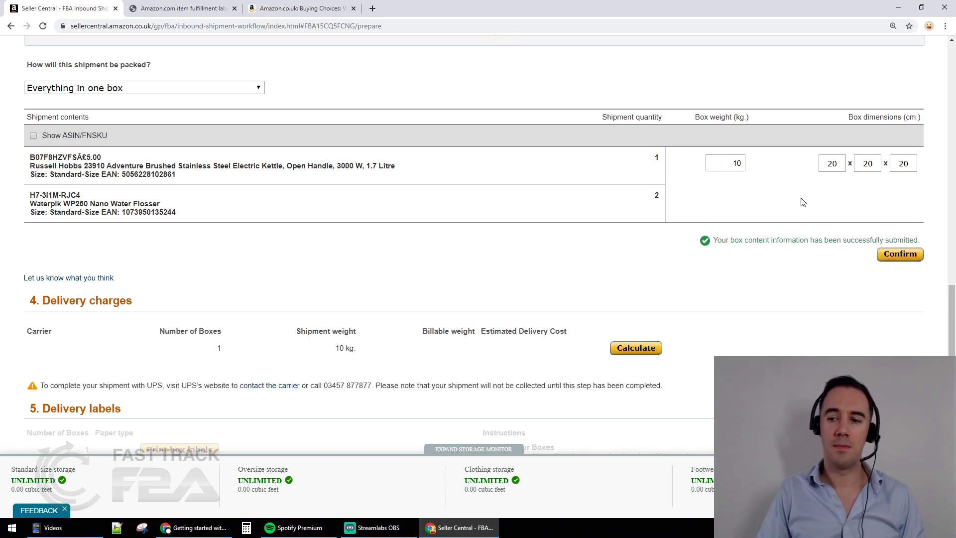
pyautogui.scroll(-3, 656, 161)
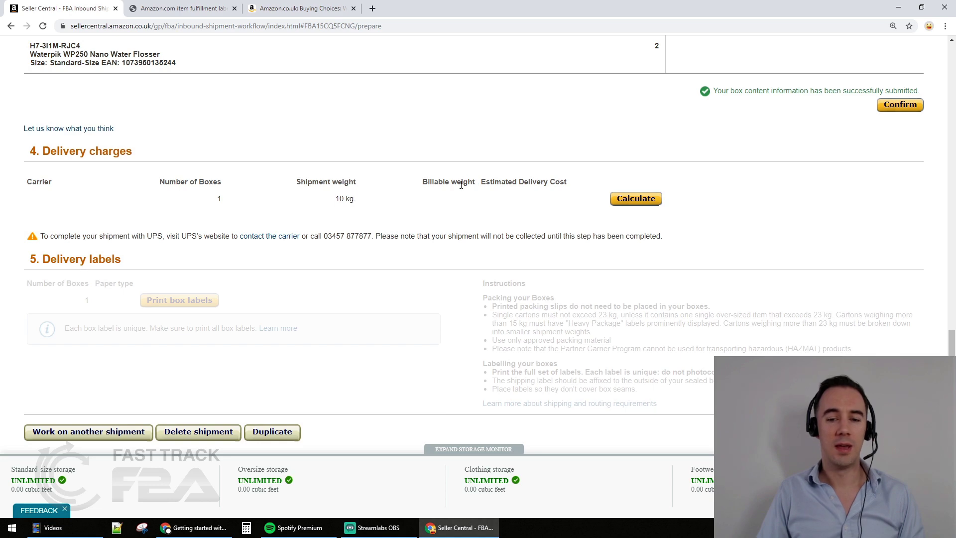
pyautogui.click(623, 199)
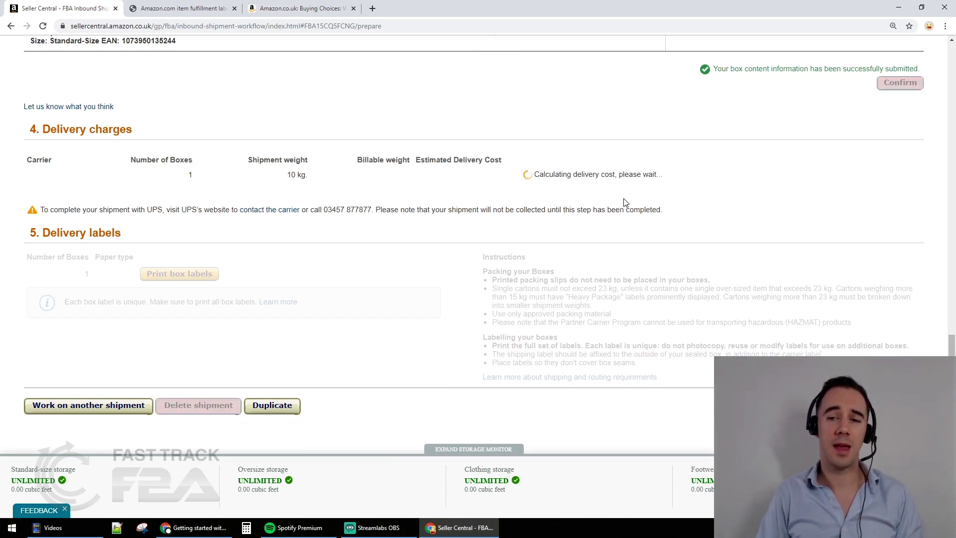
pyautogui.scroll(7, 623, 199)
pyautogui.scroll(-8, 621, 198)
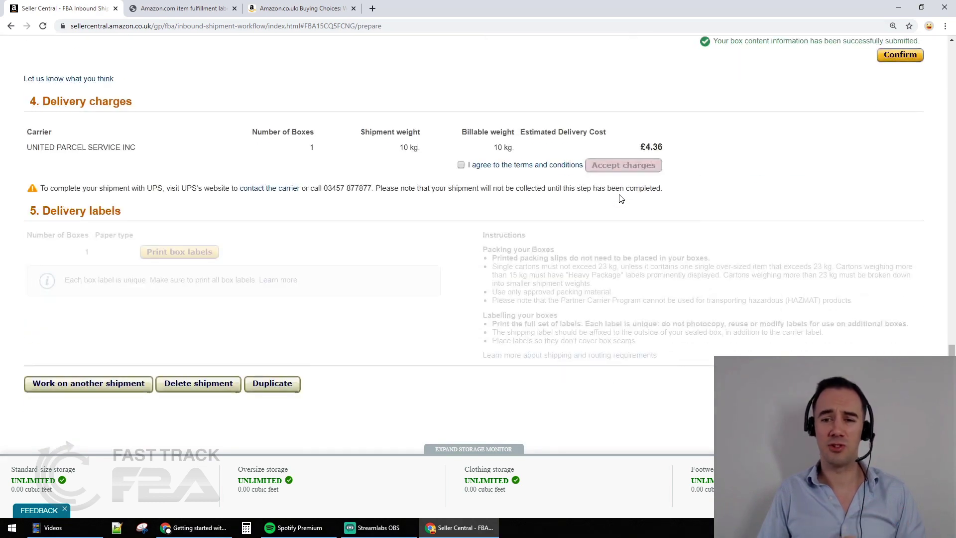
pyautogui.scroll(2, 620, 199)
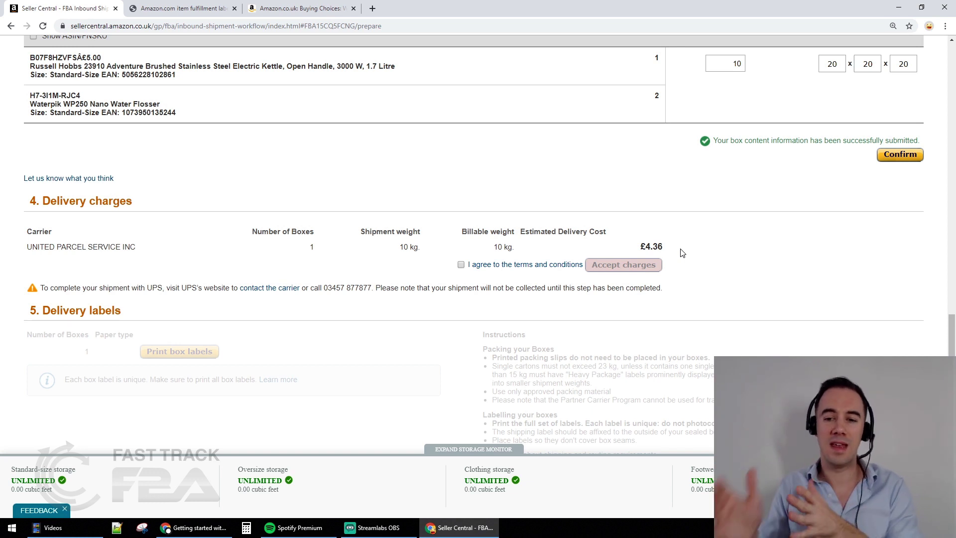
# Agree to the terms and conditions and accept the £4.36 UPS charges
pyautogui.click(461, 264)
pyautogui.click(608, 265)
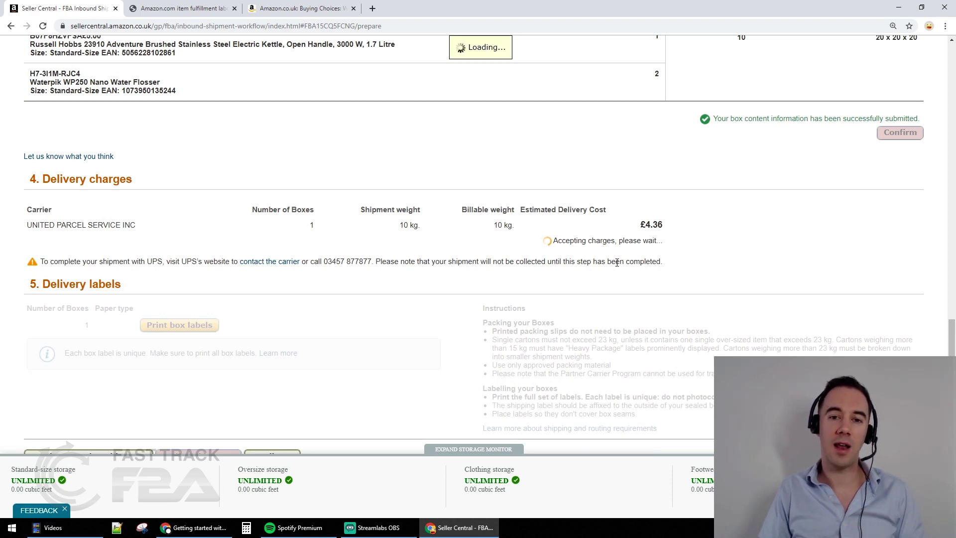
pyautogui.scroll(-3, 318, 269)
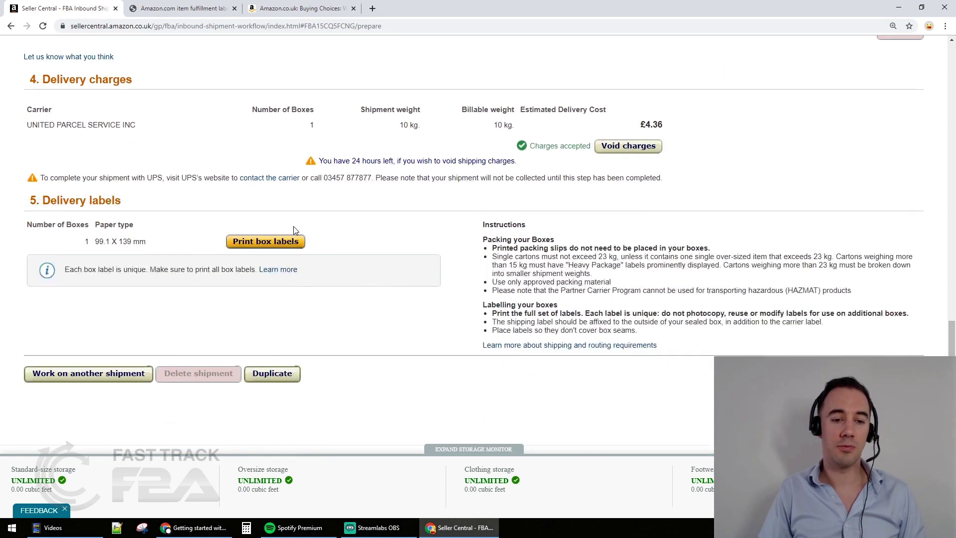
# Generate the box label PDF and review its FBA box label and UPS Standard shipping label
pyautogui.click(256, 242)
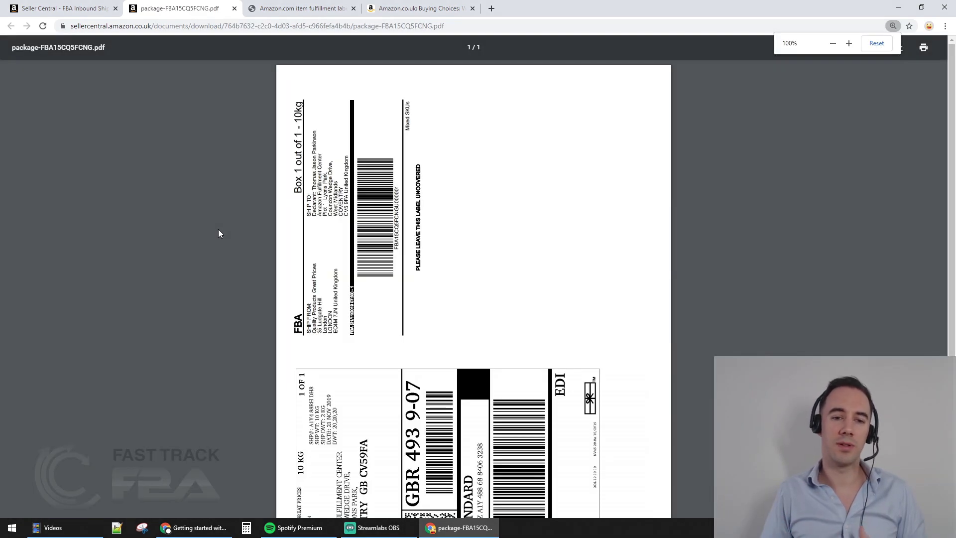
pyautogui.scroll(-3, 221, 233)
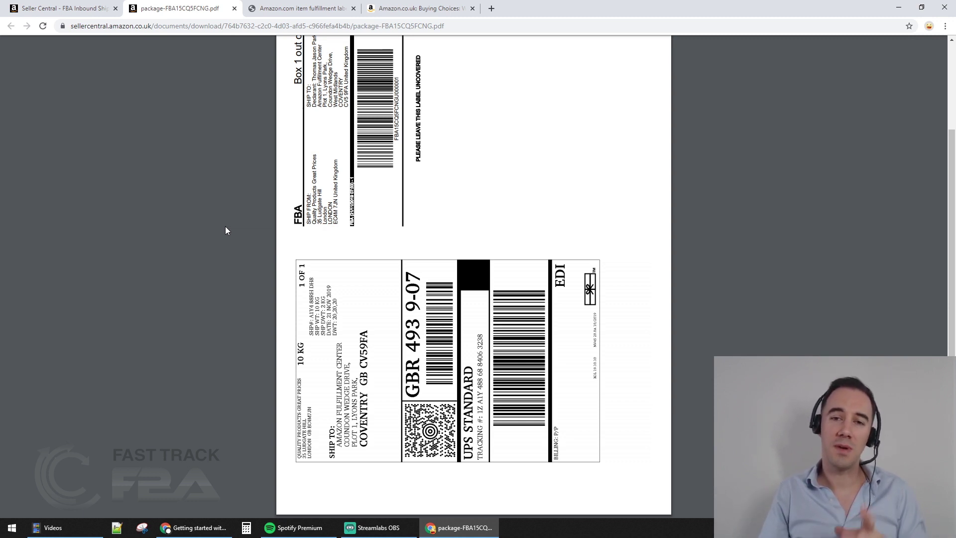
pyautogui.click(63, 8)
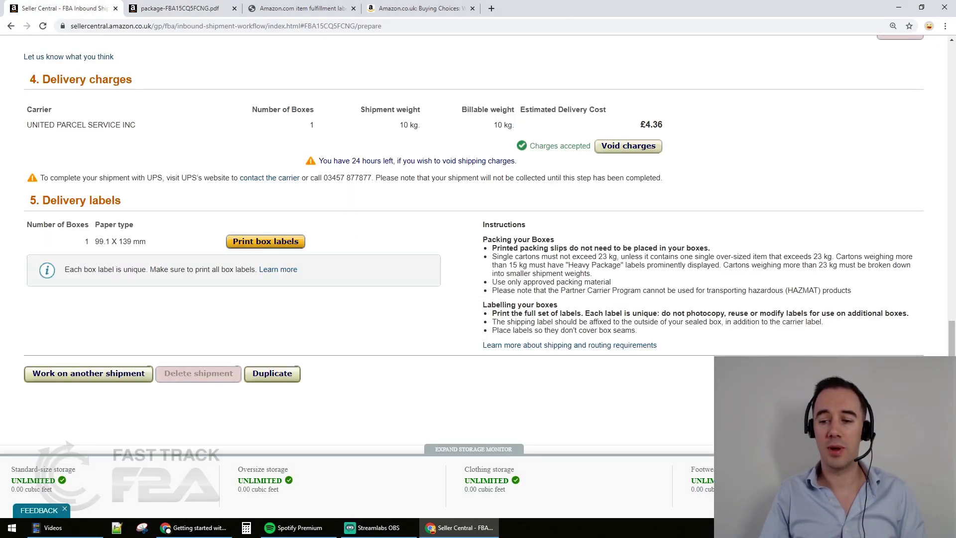
# Complete the shipment and check the box's UPS tracking number and SHIPPED carrier status
pyautogui.click(874, 373)
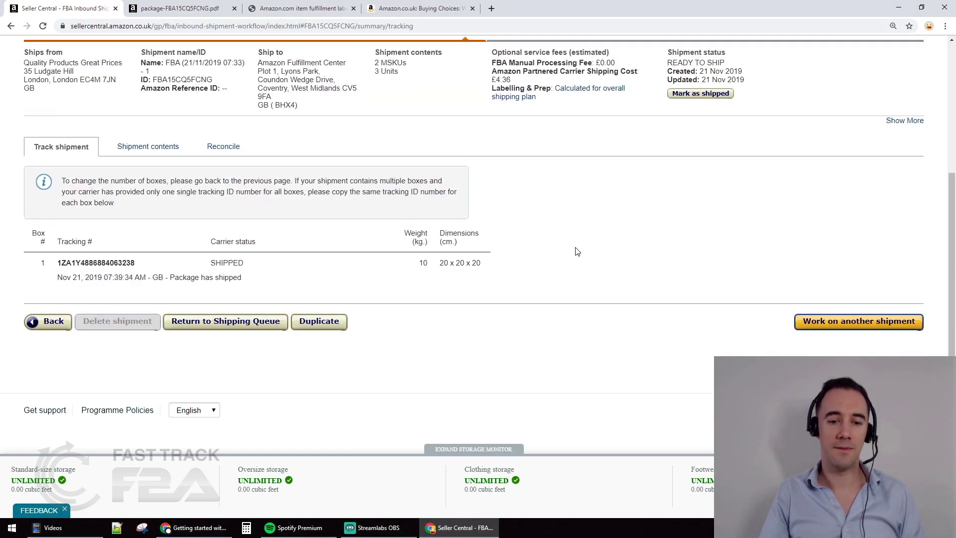
pyautogui.doubleClick(72, 260)
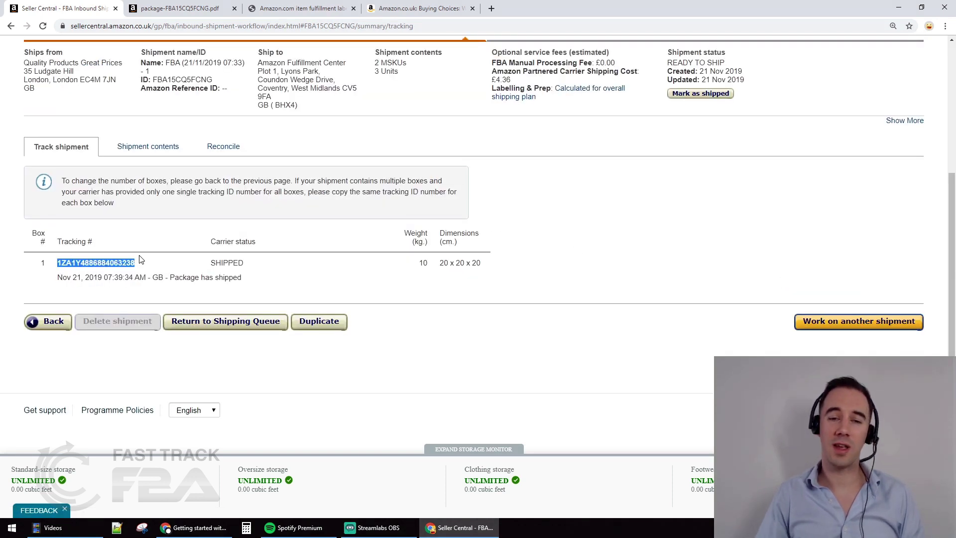
pyautogui.doubleClick(212, 265)
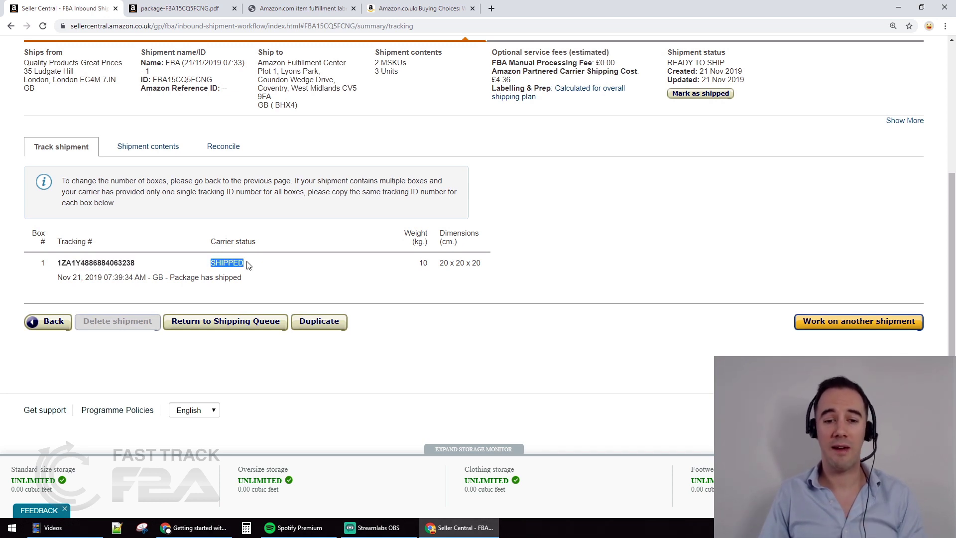
pyautogui.click(424, 261)
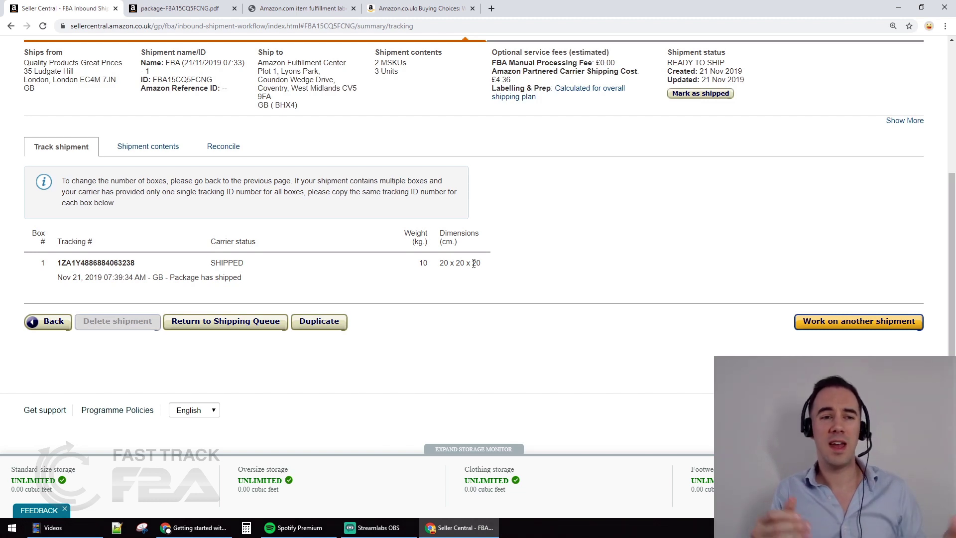
# Recheck the box label PDF, then return to the tracking page and select the tracking number
pyautogui.click(222, 7)
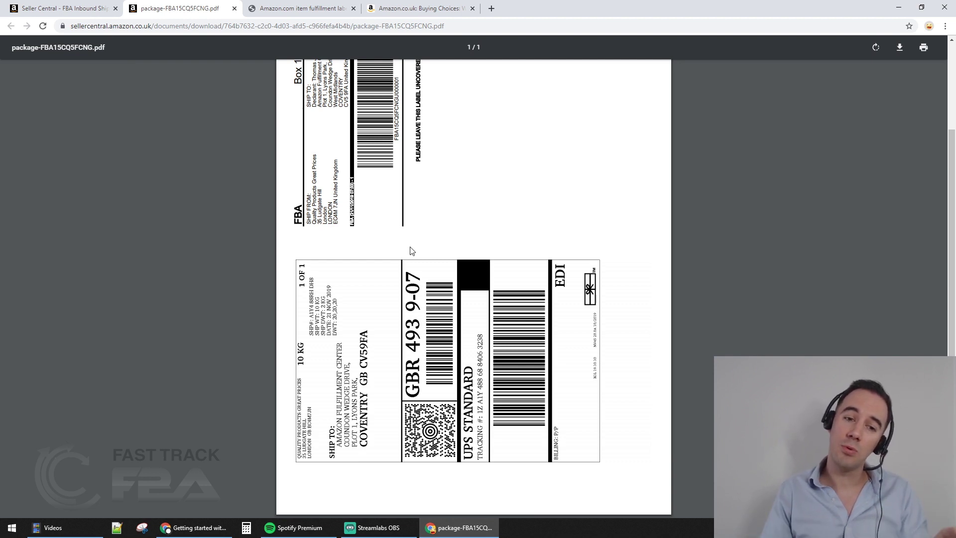
pyautogui.scroll(2, 412, 250)
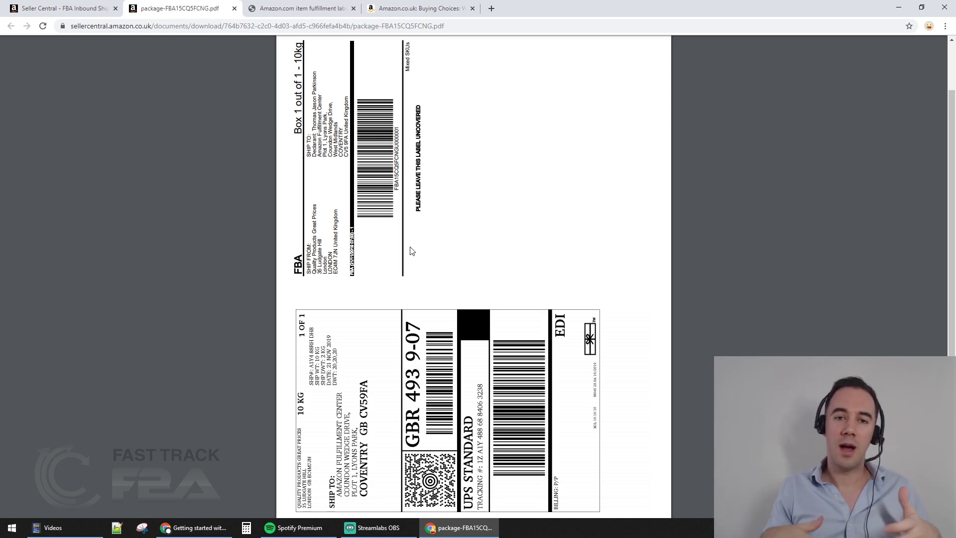
pyautogui.click(105, 8)
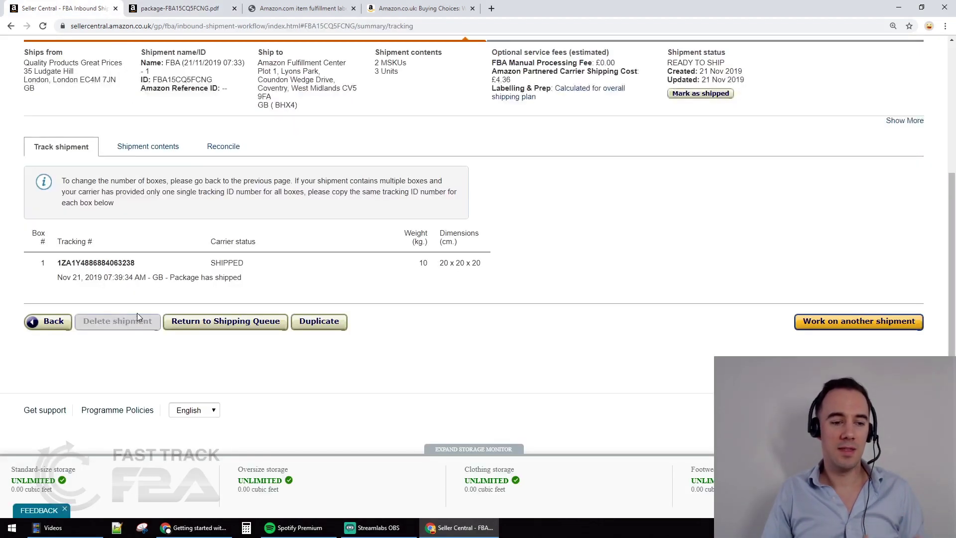
pyautogui.doubleClick(86, 261)
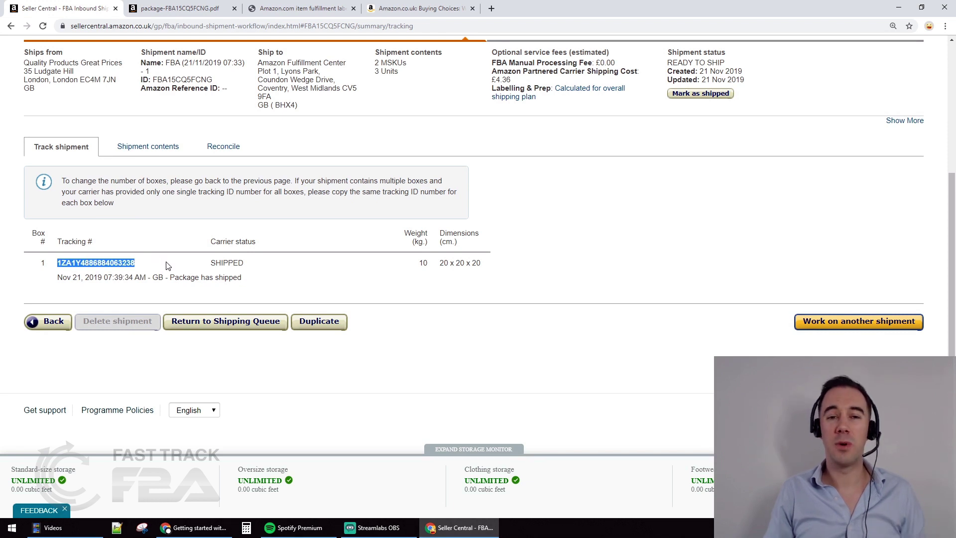